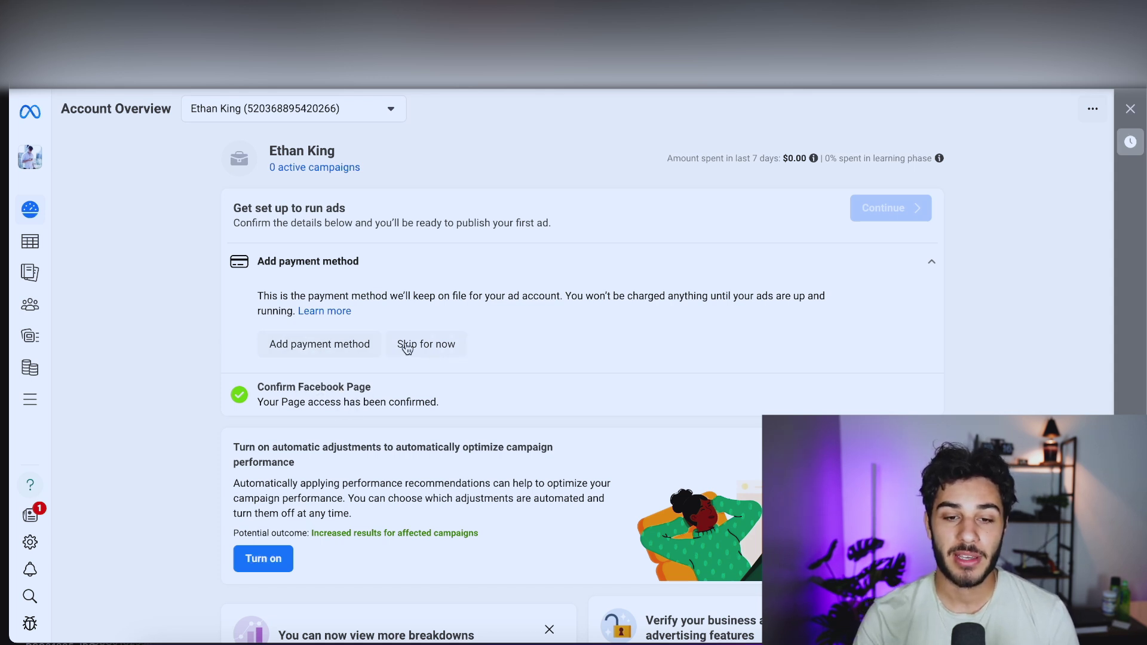
Skip adding a payment method and go to the Campaigns list showing draft topg1.
{"action": "left_click", "coordinate": [429, 352]}
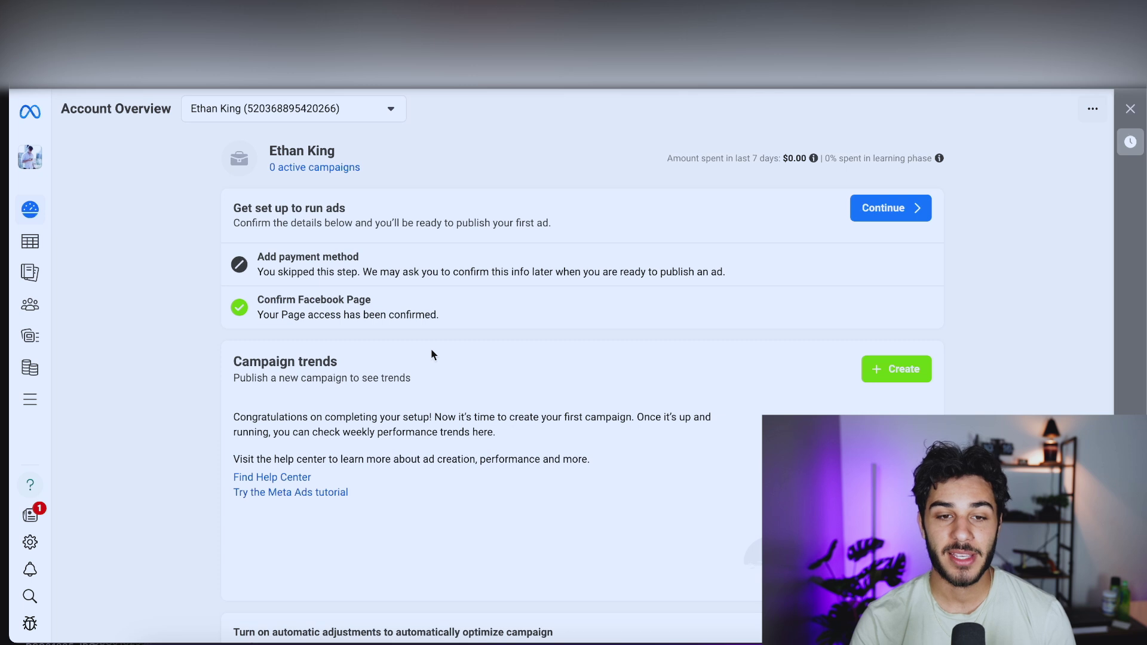
{"action": "mouse_move", "coordinate": [36, 224]}
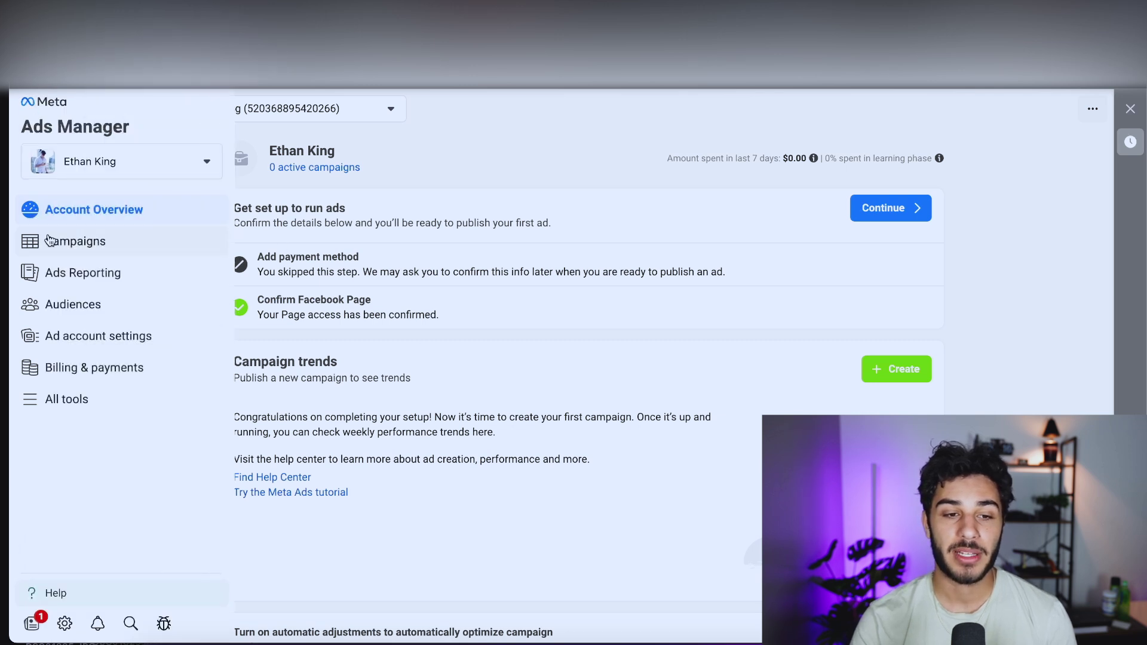
{"action": "left_click", "coordinate": [118, 243]}
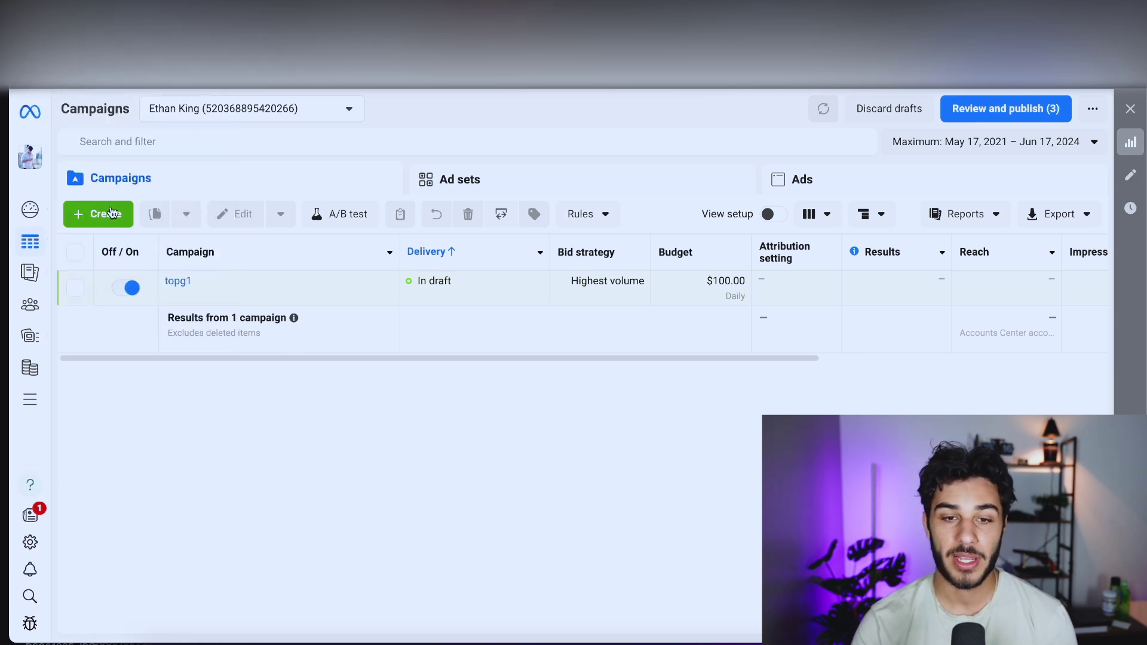
Create a new campaign with the Sales objective and the manual sales campaign setup.
{"action": "left_click", "coordinate": [112, 213]}
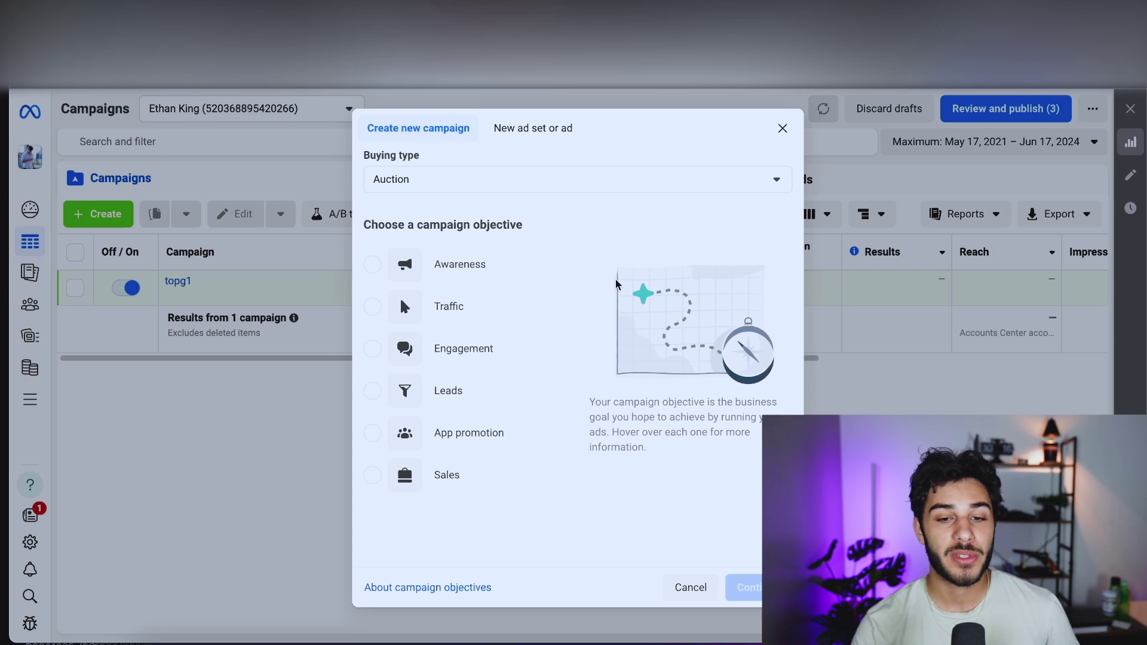
{"action": "mouse_move", "coordinate": [492, 399]}
{"action": "mouse_move", "coordinate": [520, 471]}
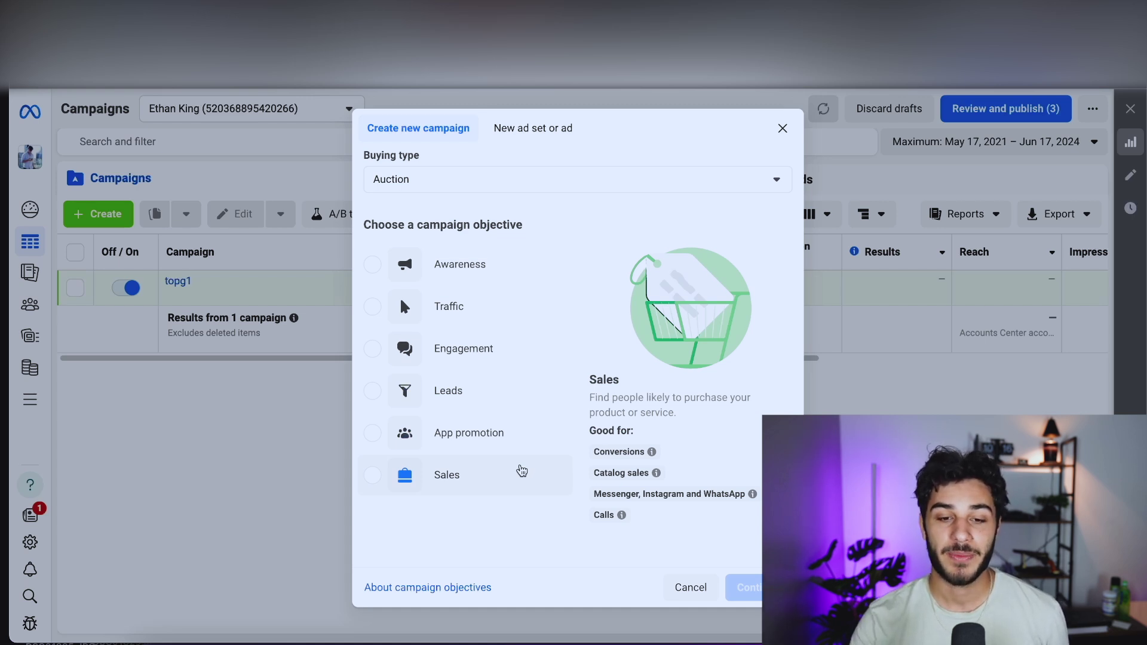
{"action": "left_click", "coordinate": [522, 472]}
{"action": "left_click", "coordinate": [748, 587]}
{"action": "left_click", "coordinate": [475, 465]}
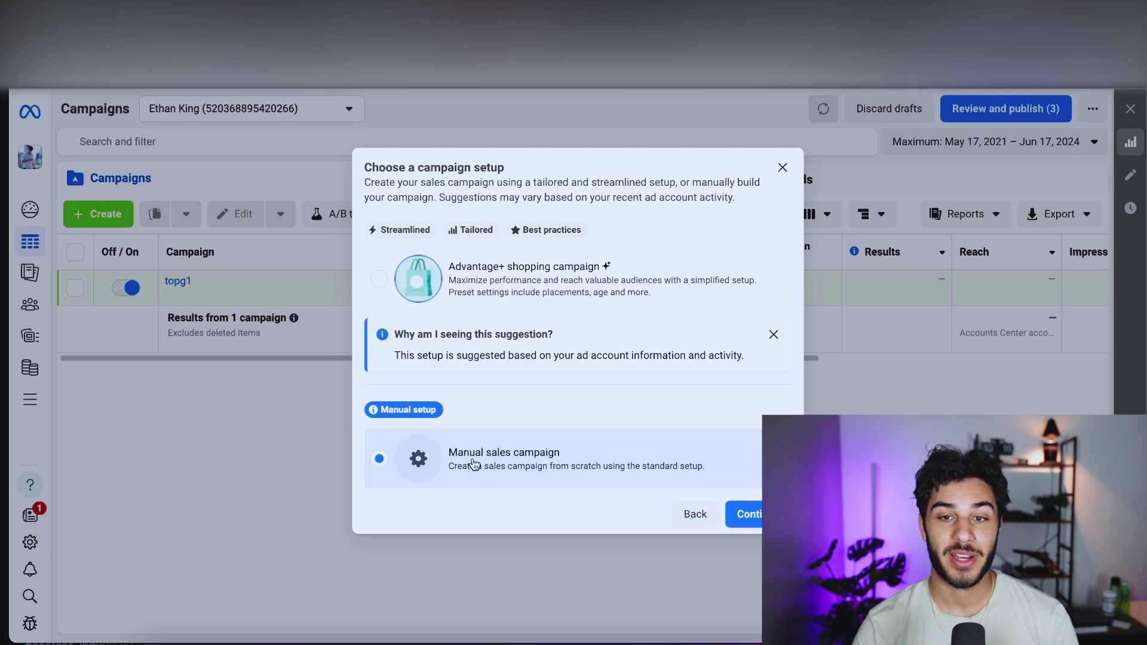
{"action": "left_click", "coordinate": [744, 513]}
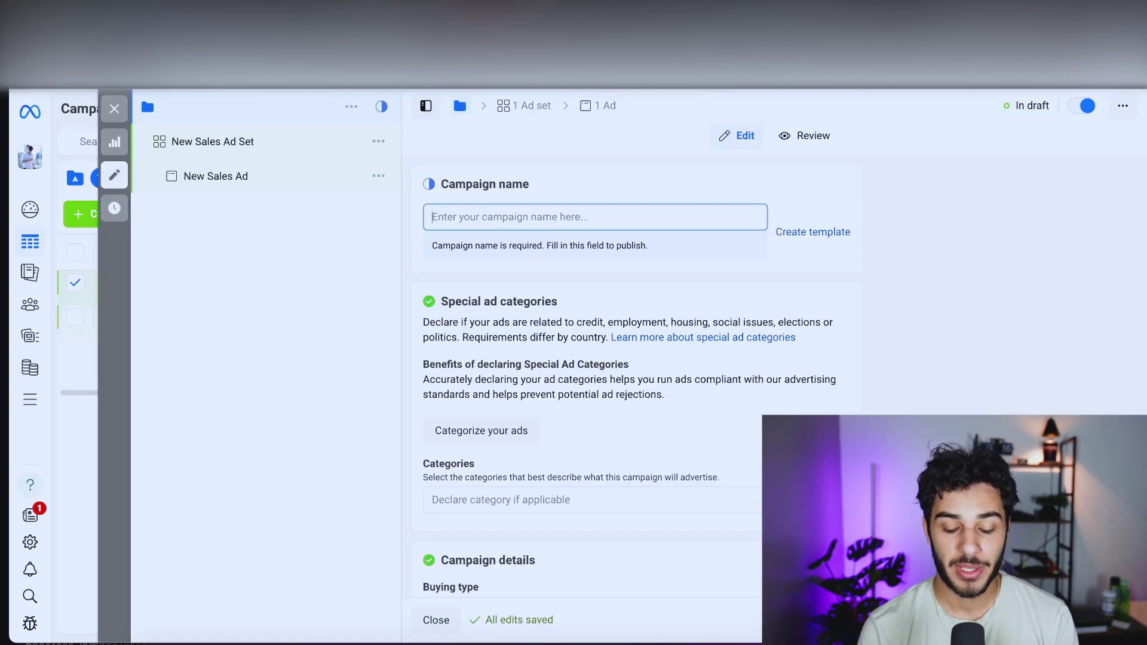
Name the campaign zenads and start the Categorize your ads questionnaire.
{"action": "type", "text": "zenads"}
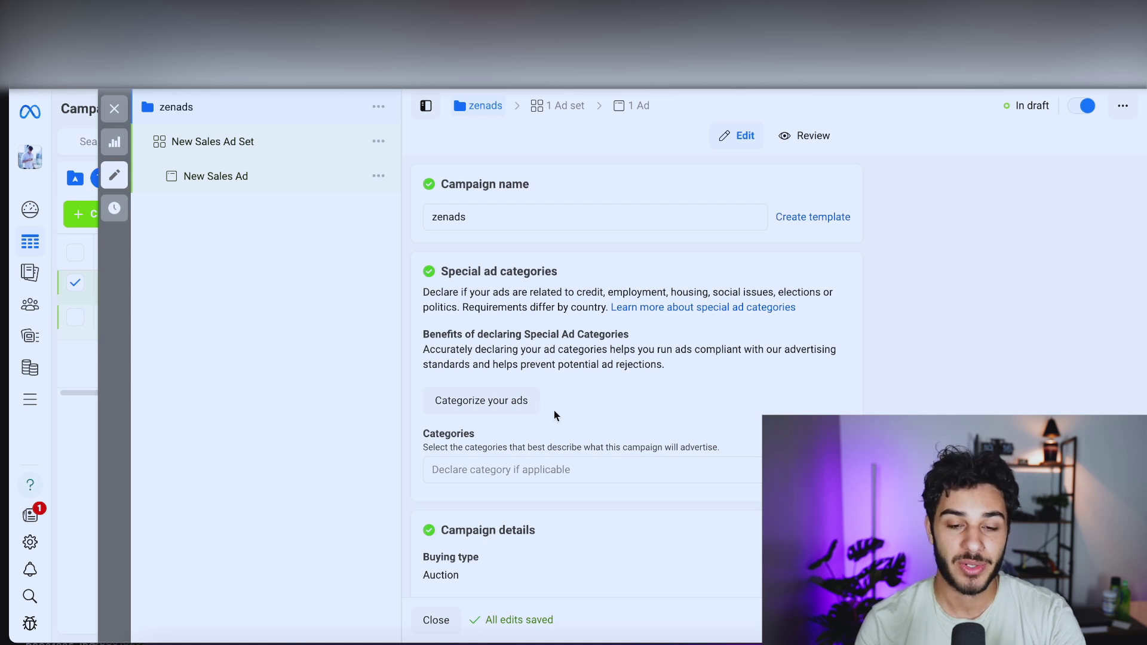
{"action": "left_click", "coordinate": [511, 402]}
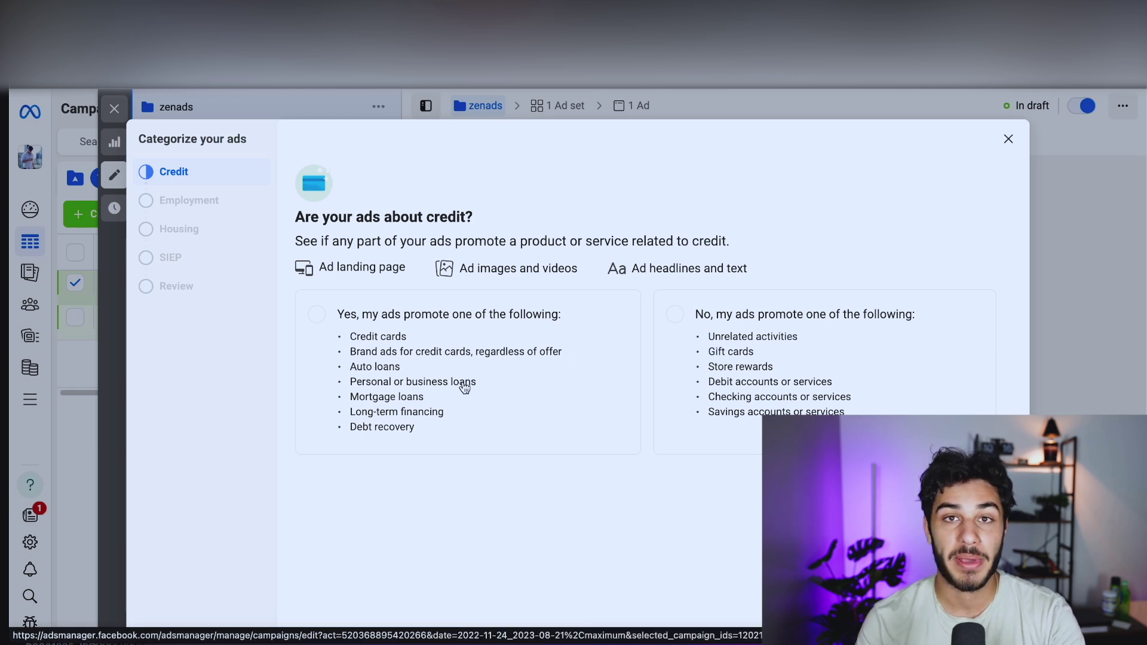
Answer No for credit, employment, housing and social issues, then dismiss the questionnaire.
{"action": "left_click", "coordinate": [711, 314]}
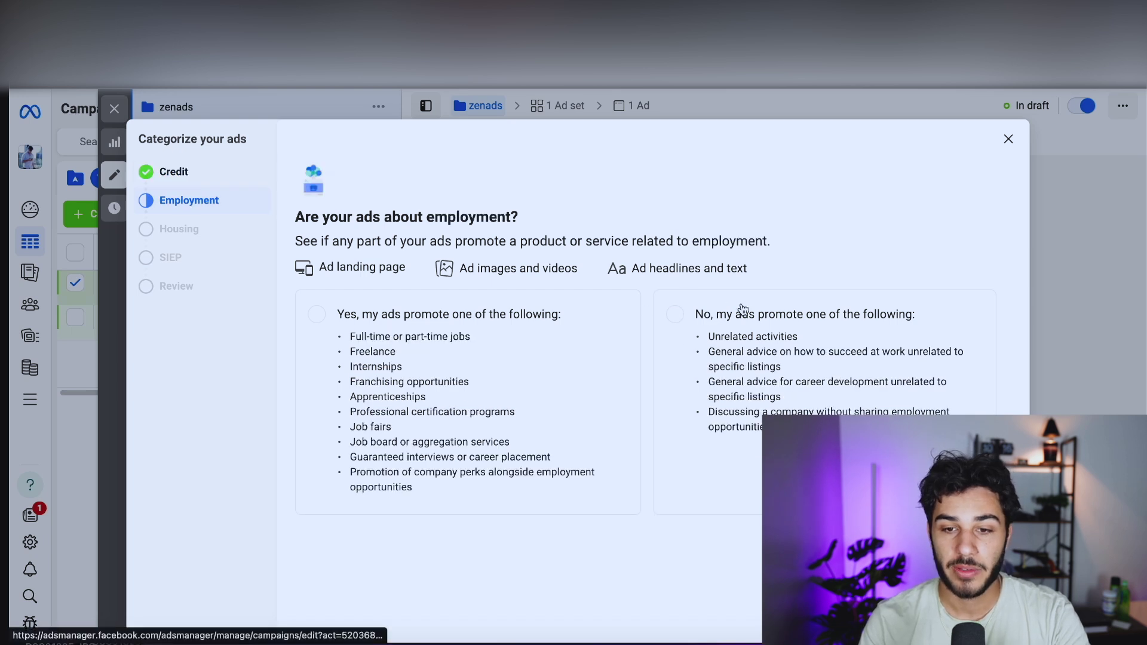
{"action": "left_click", "coordinate": [779, 320]}
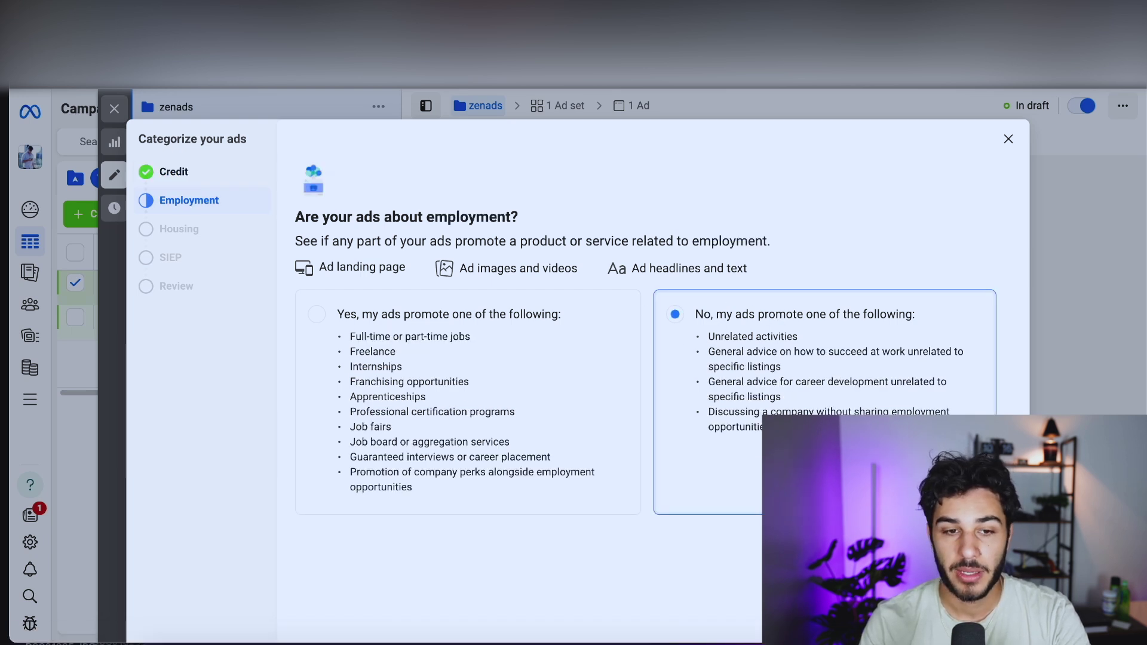
{"action": "left_click", "coordinate": [870, 376]}
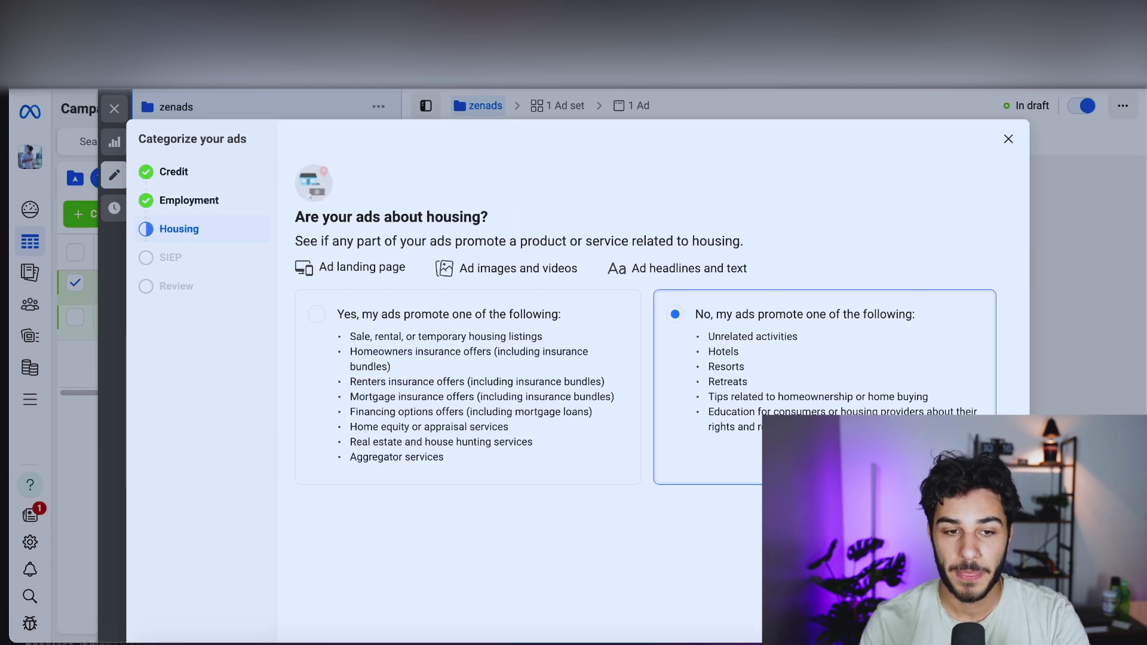
{"action": "left_click", "coordinate": [859, 389]}
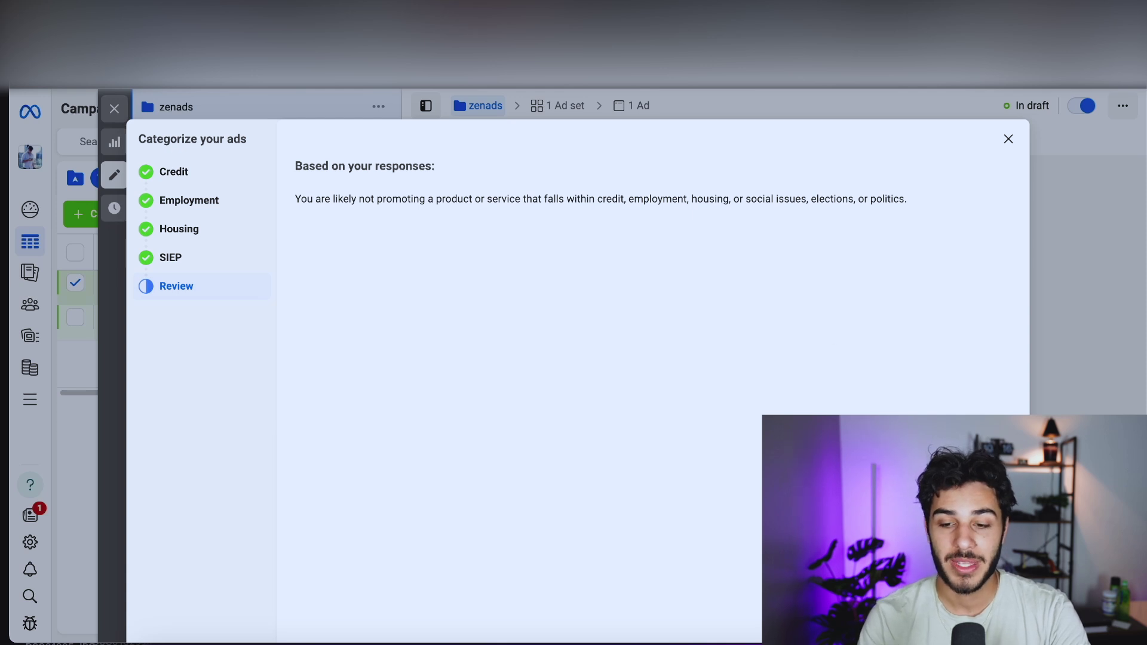
{"action": "key", "text": "Escape"}
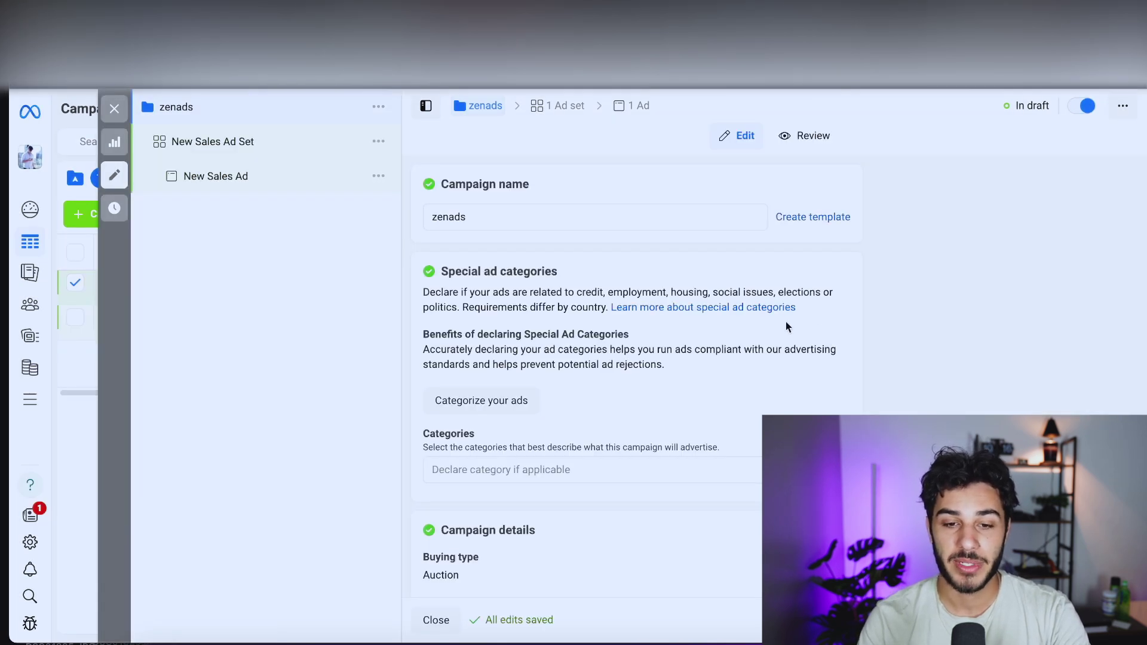
{"action": "scroll", "coordinate": [765, 326], "scroll_direction": "down", "scroll_amount": 2}
{"action": "scroll", "coordinate": [755, 325], "scroll_direction": "down", "scroll_amount": 3}
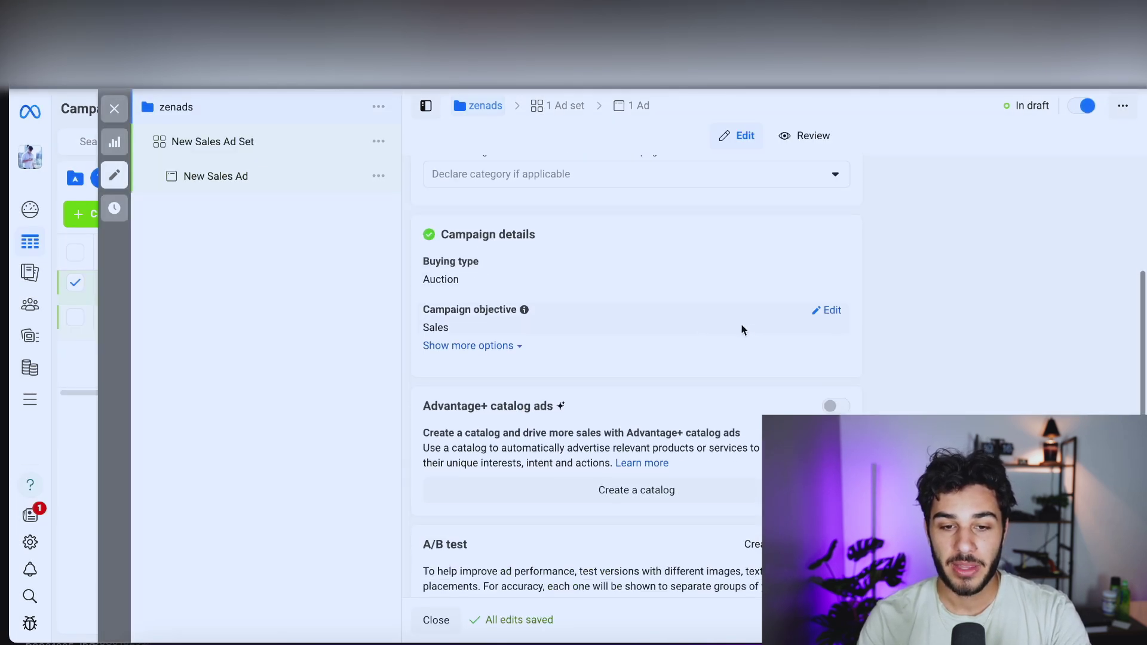
{"action": "left_click", "coordinate": [825, 262]}
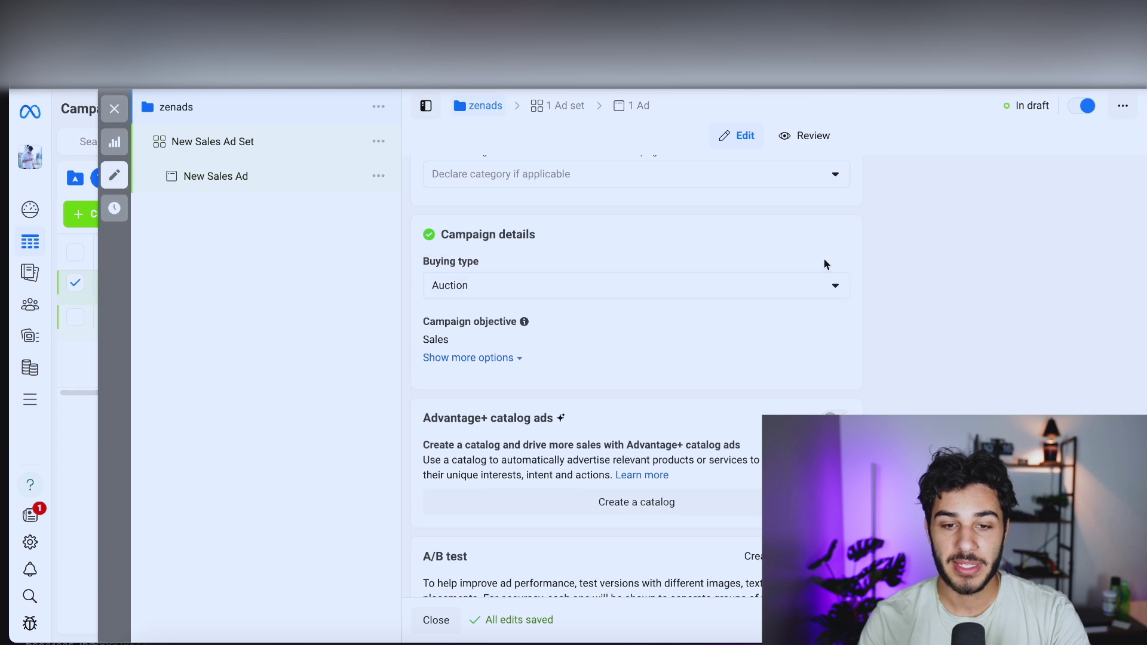
{"action": "left_click", "coordinate": [703, 285]}
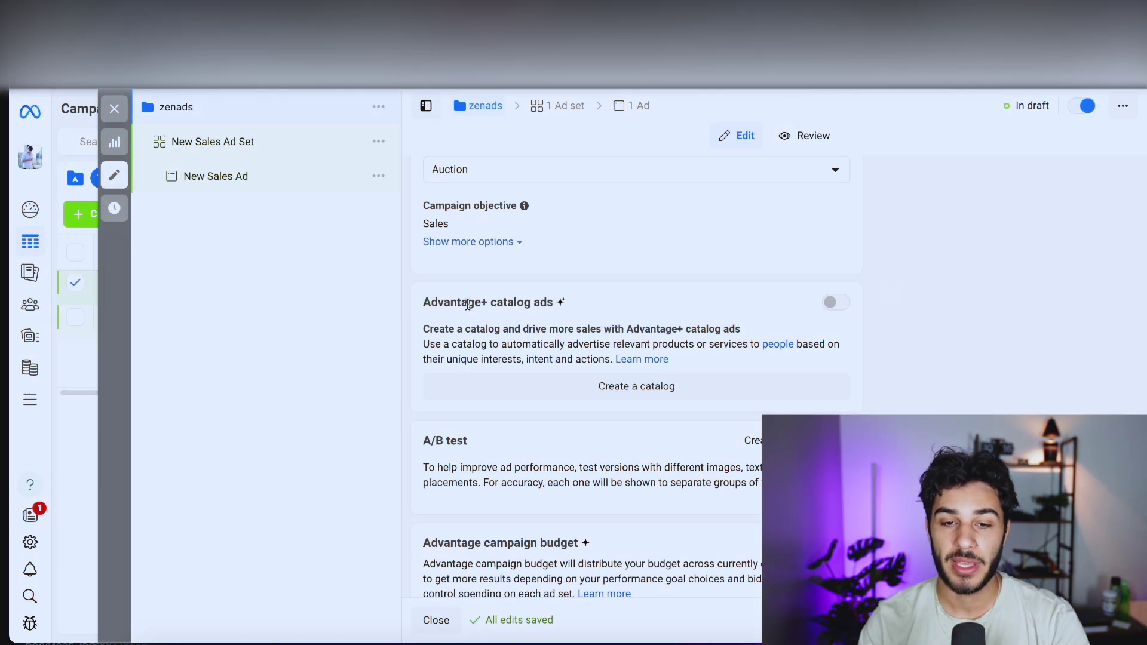
{"action": "scroll", "coordinate": [723, 344], "scroll_direction": "down", "scroll_amount": 5}
{"action": "scroll", "coordinate": [619, 287], "scroll_direction": "up", "scroll_amount": 1}
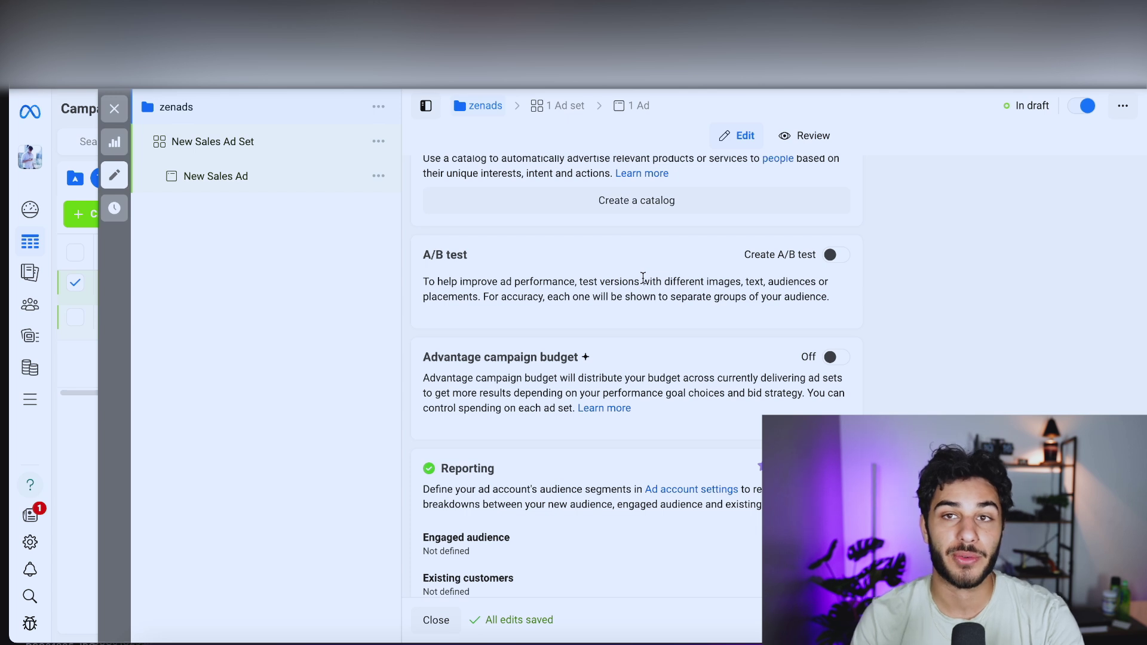
{"action": "left_click", "coordinate": [836, 254]}
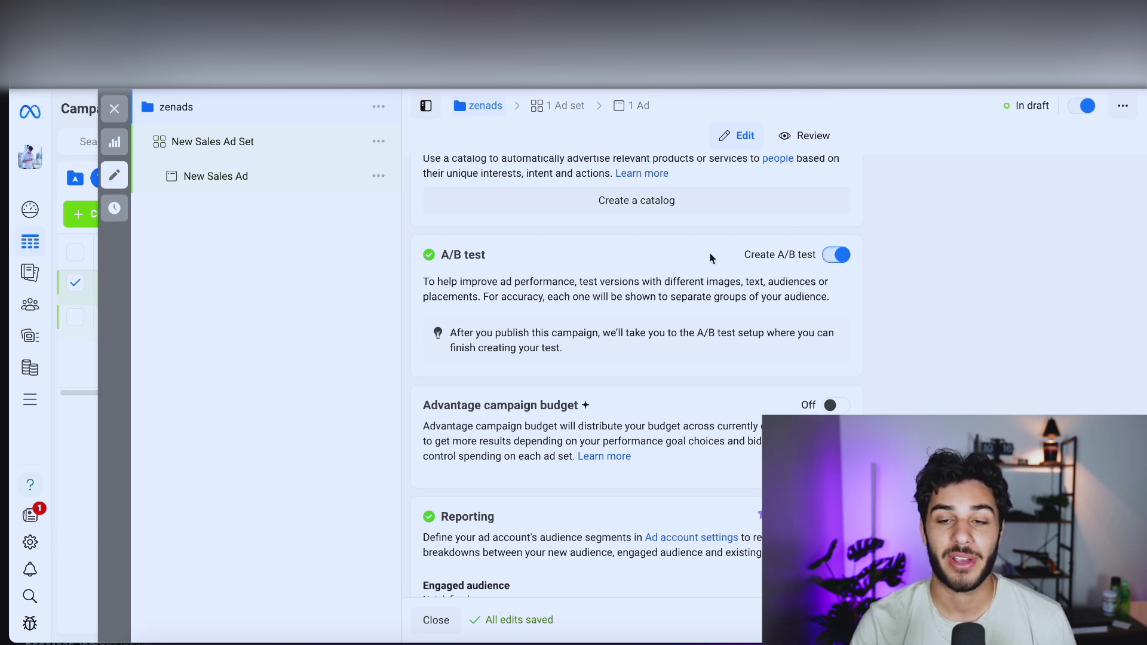
{"action": "left_click", "coordinate": [835, 255]}
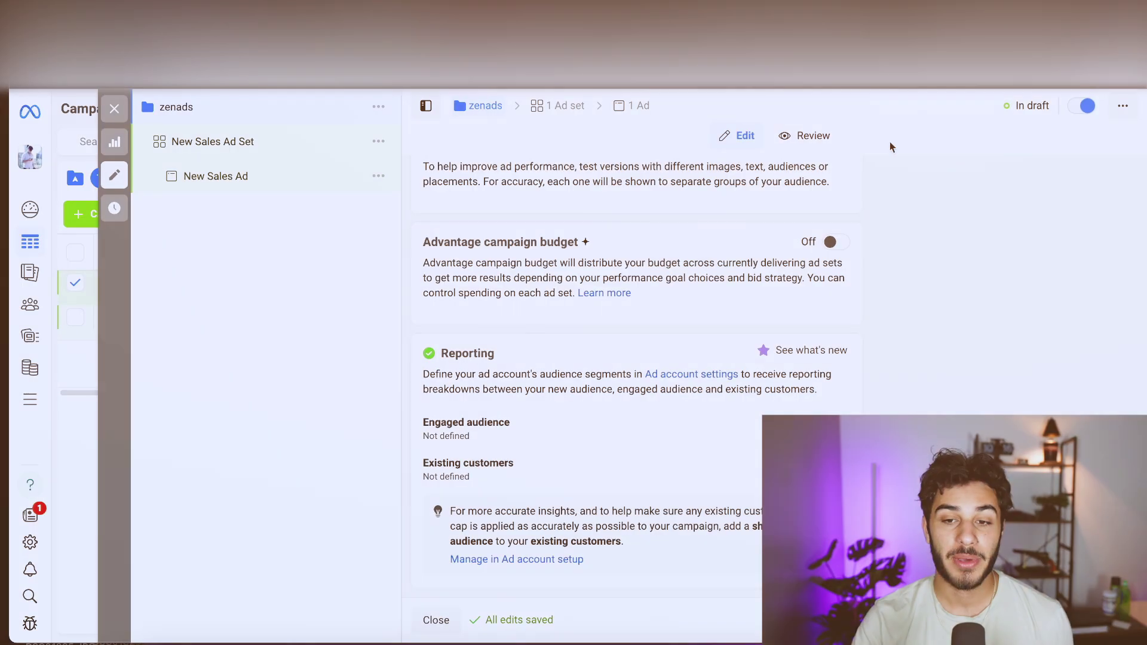
Turn on Advantage campaign budget with a $25.00 daily budget.
{"action": "left_click", "coordinate": [836, 242]}
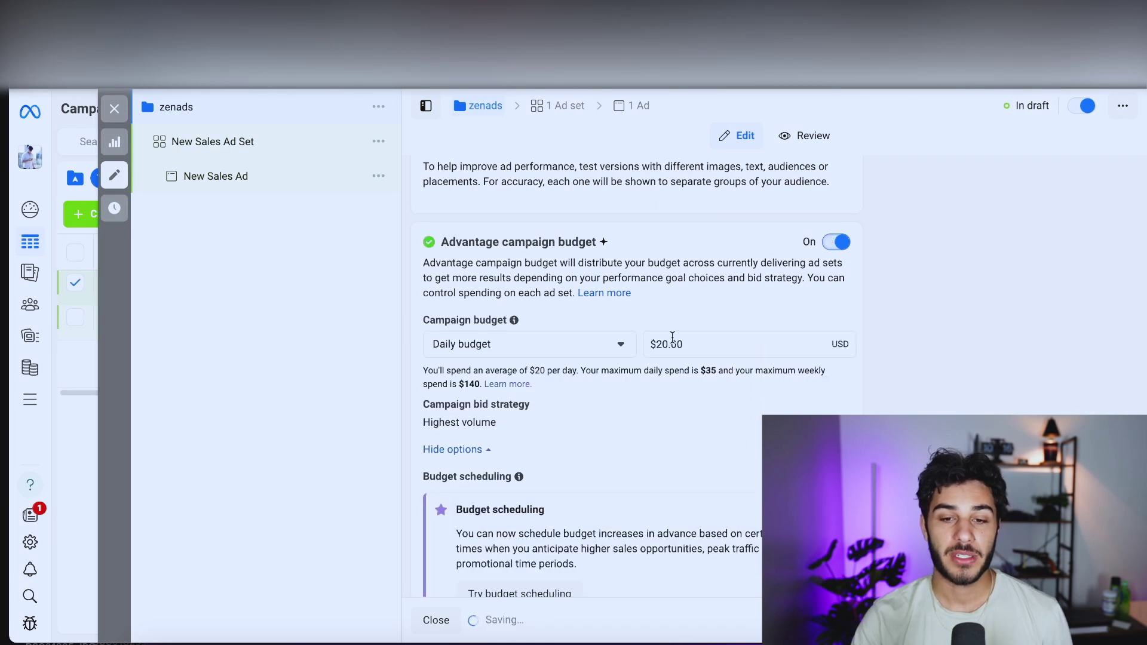
{"action": "triple_click", "coordinate": [741, 344]}
{"action": "type", "text": "25"}
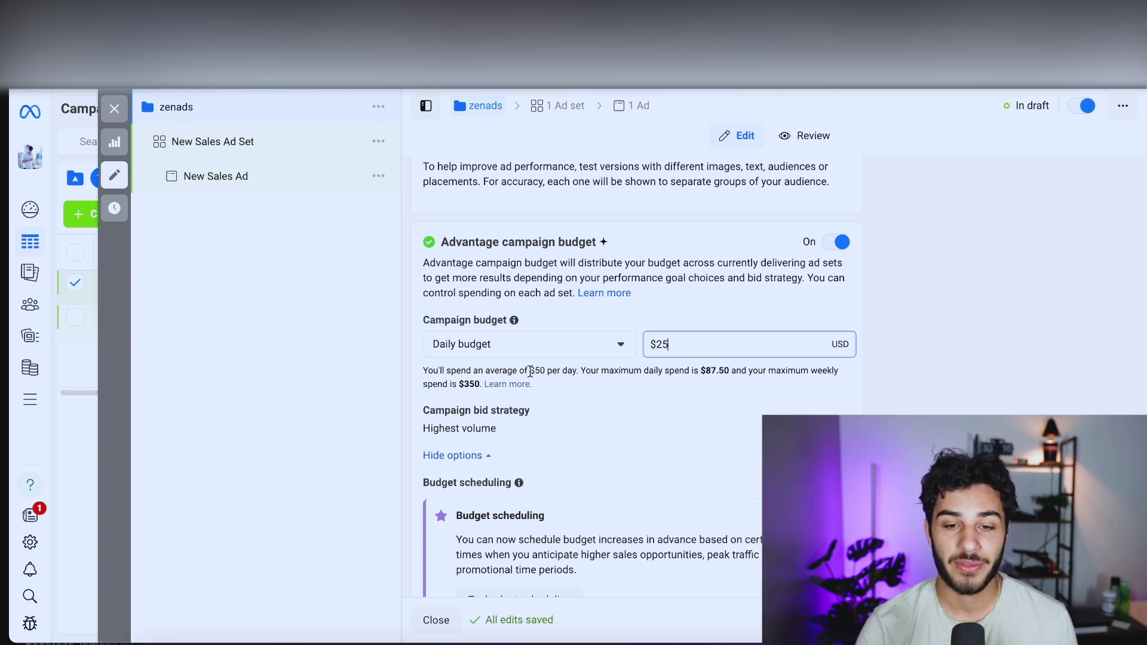
{"action": "left_click", "coordinate": [548, 373]}
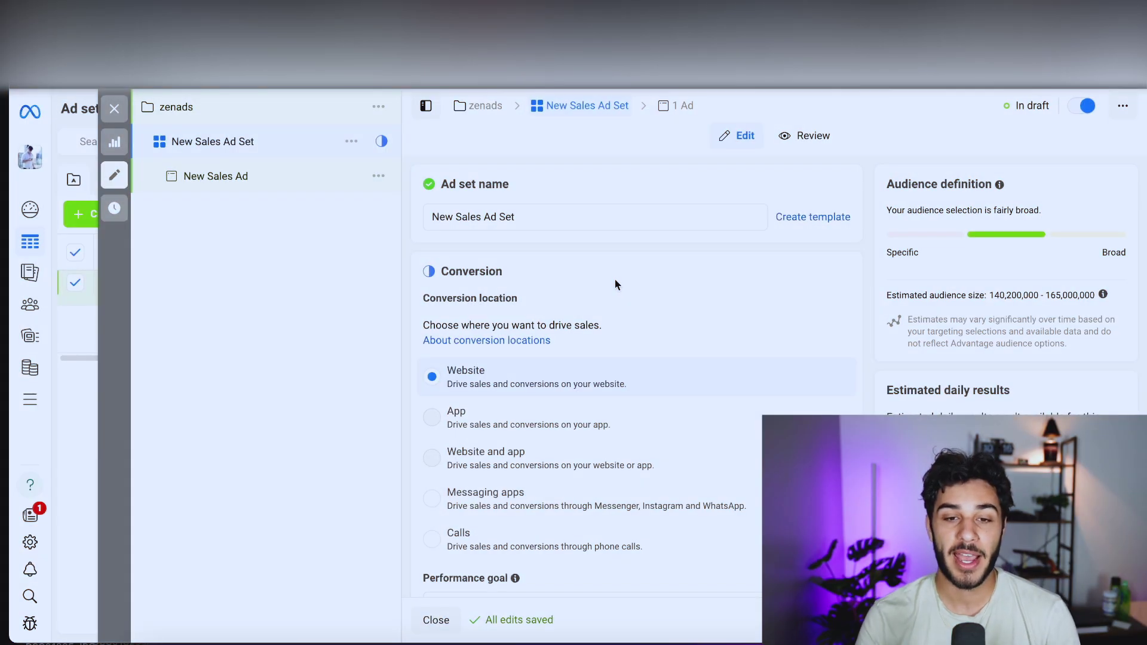
Rename the ad set to ad1.
{"action": "triple_click", "coordinate": [562, 218]}
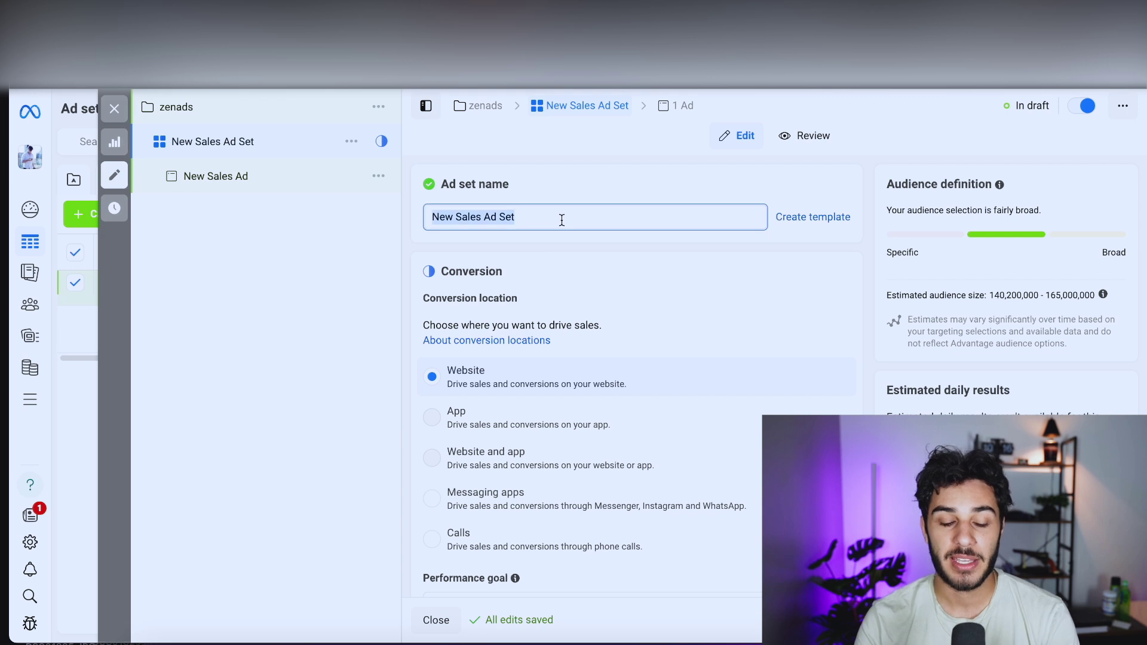
{"action": "type", "text": "ad1"}
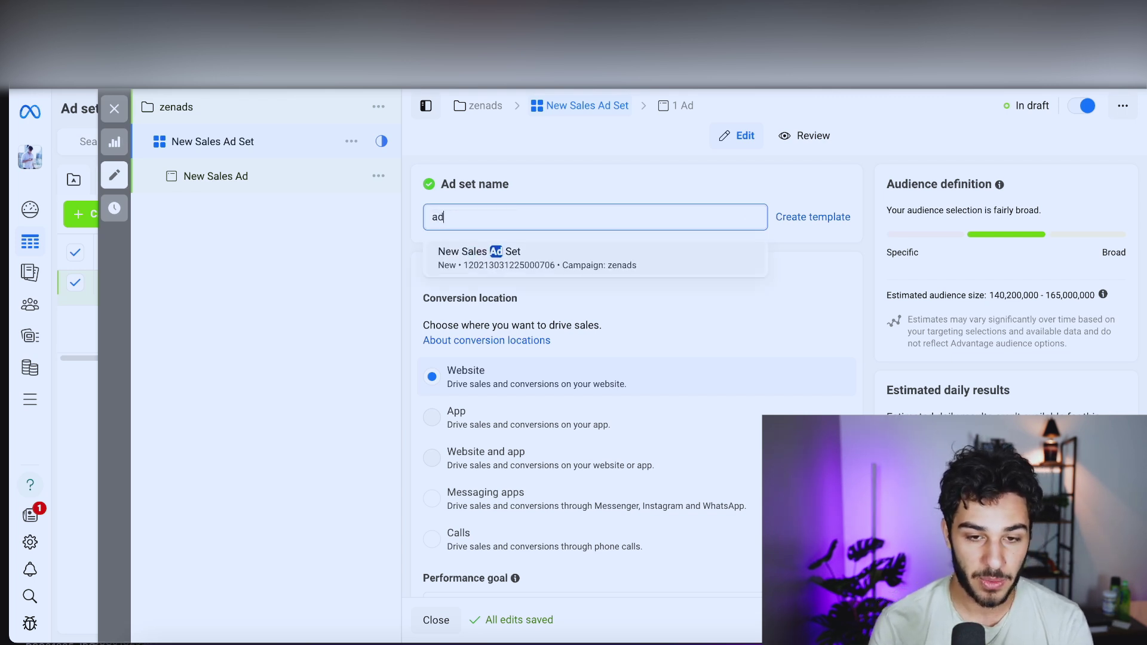
{"action": "left_click", "coordinate": [353, 262]}
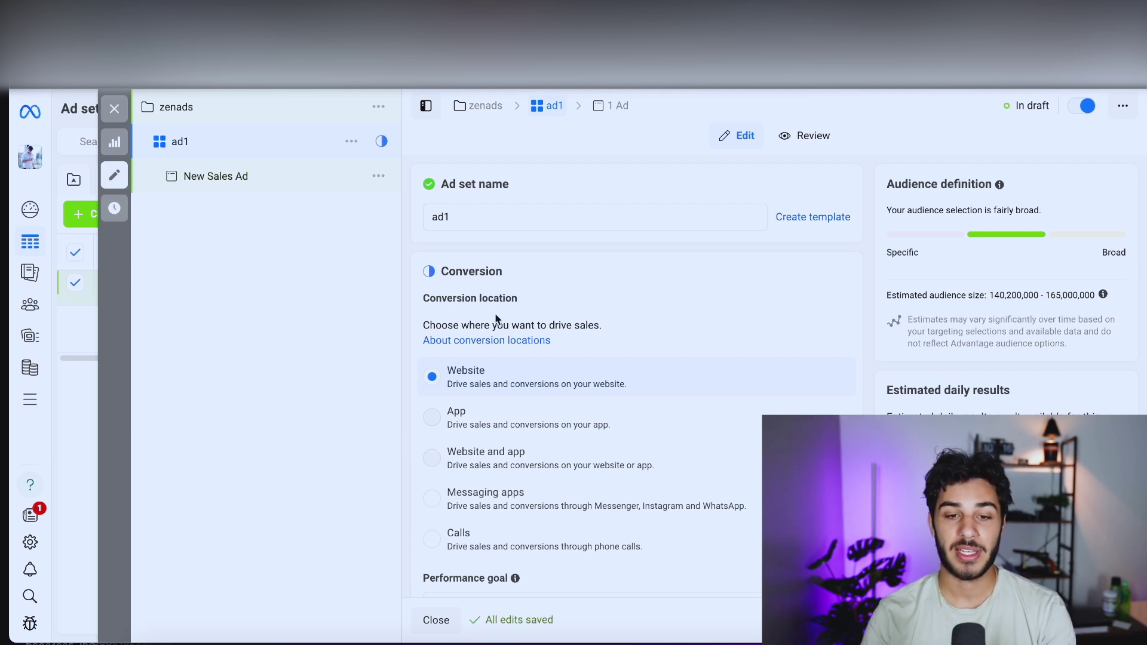
Review the performance goal options, keeping Maximize number of conversions.
{"action": "scroll", "coordinate": [494, 353], "scroll_direction": "down", "scroll_amount": 1}
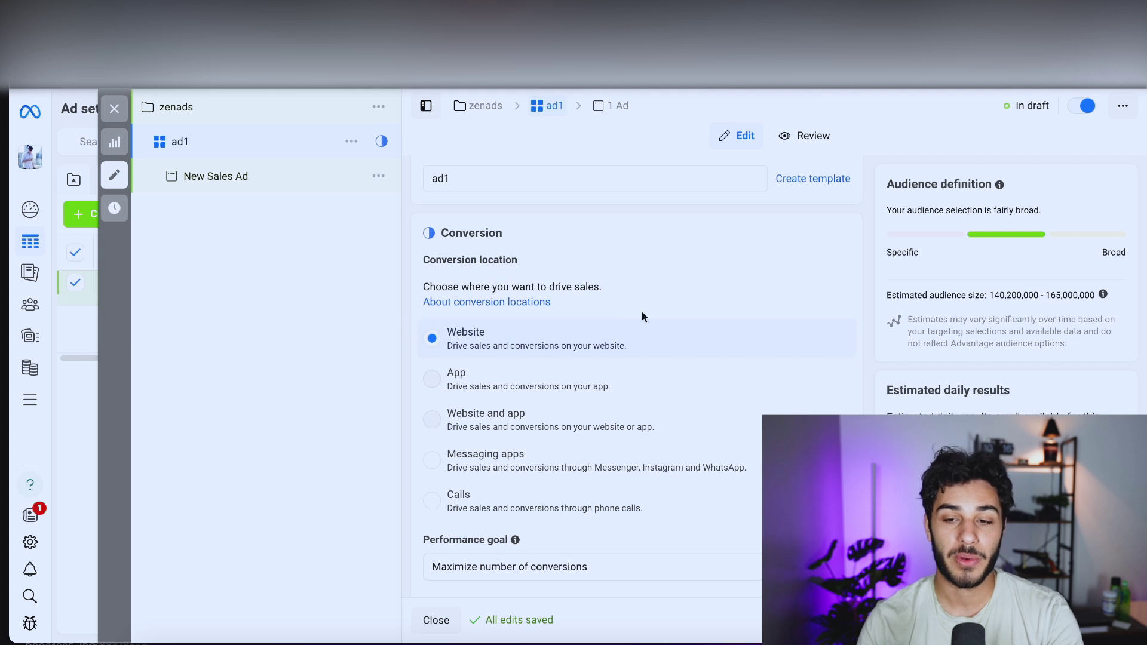
{"action": "scroll", "coordinate": [585, 304], "scroll_direction": "down", "scroll_amount": 5}
{"action": "scroll", "coordinate": [623, 266], "scroll_direction": "up", "scroll_amount": 3}
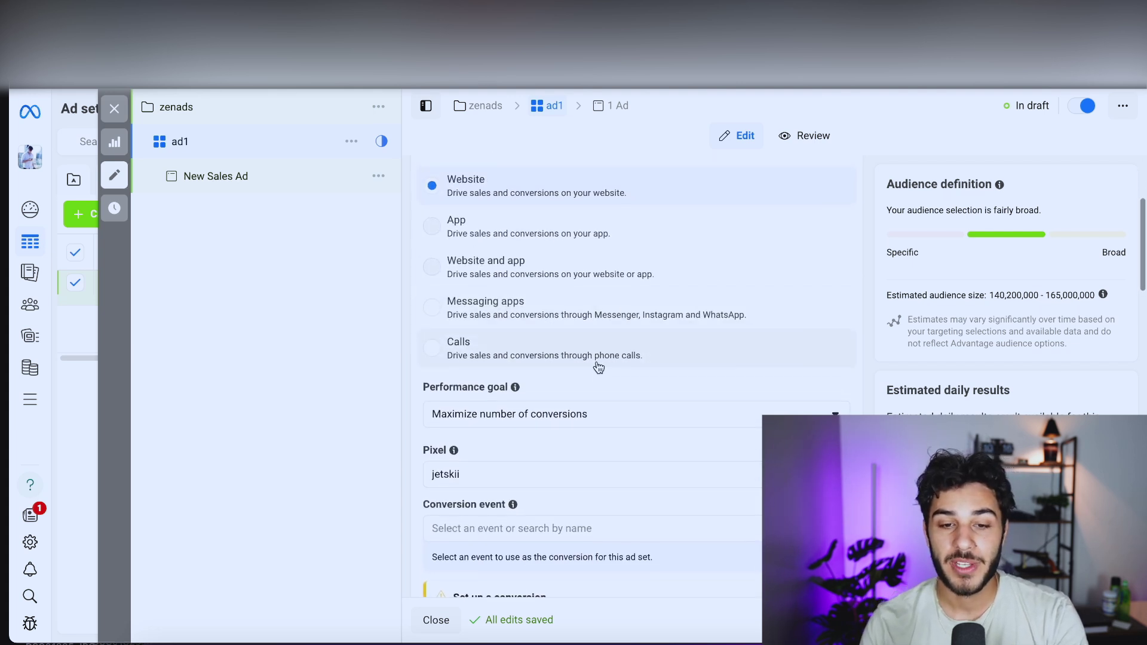
{"action": "left_click", "coordinate": [632, 414]}
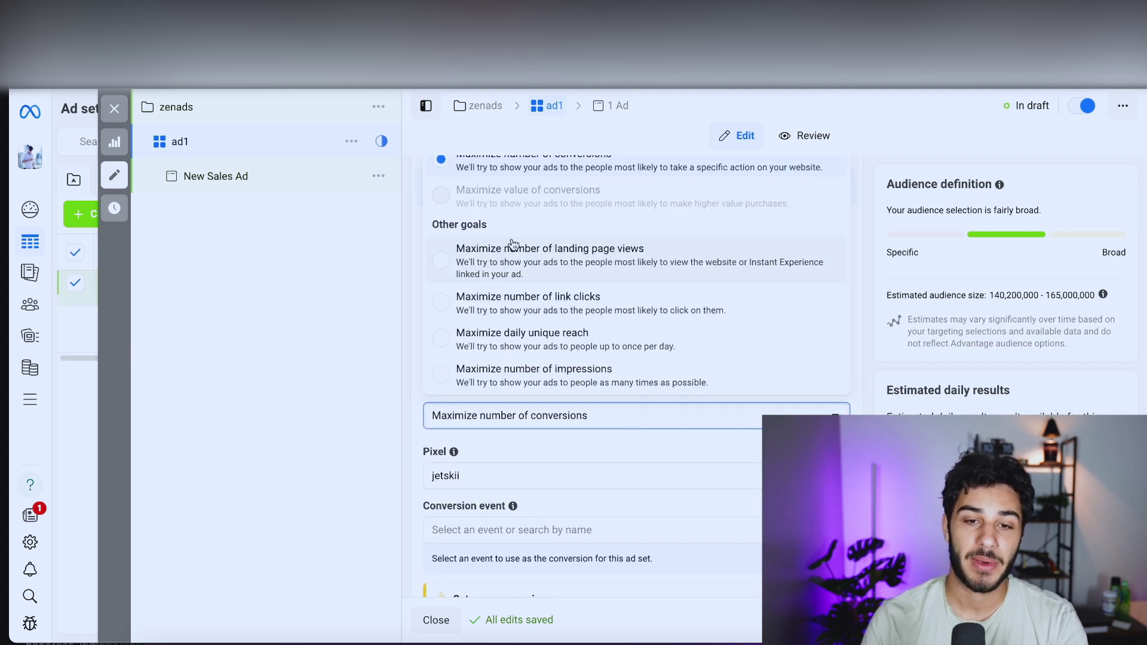
{"action": "scroll", "coordinate": [511, 238], "scroll_direction": "up", "scroll_amount": 2}
{"action": "left_click", "coordinate": [347, 357]}
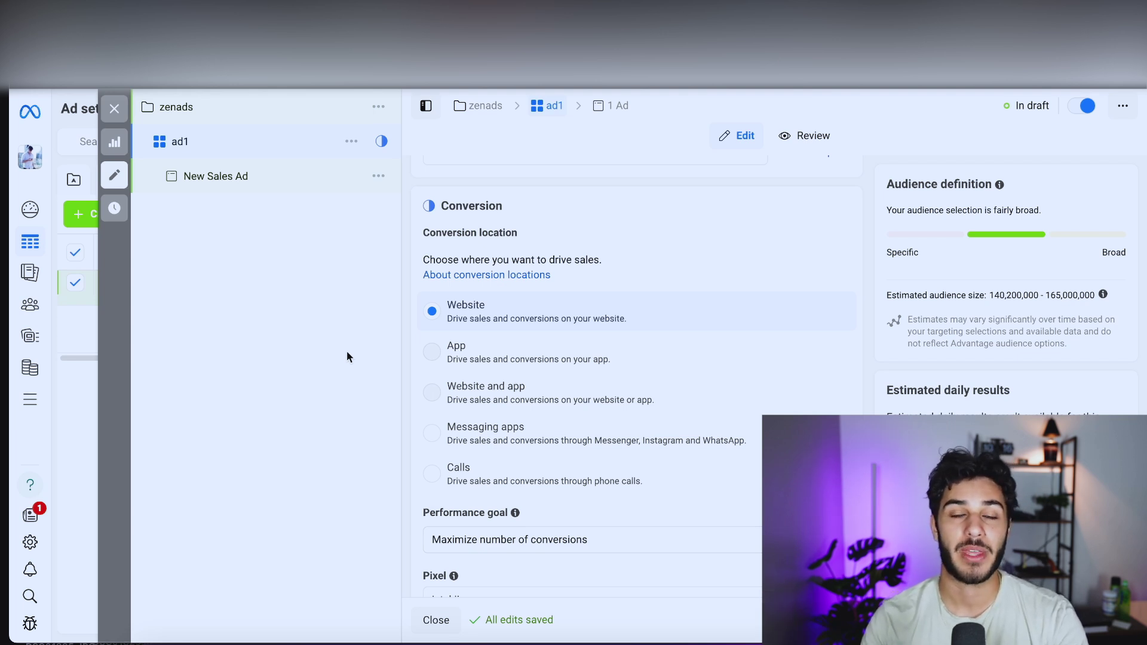
Keep the jetskii pixel for ad1 and begin setting up conversion tracking.
{"action": "scroll", "coordinate": [469, 364], "scroll_direction": "down", "scroll_amount": 4}
{"action": "left_click", "coordinate": [469, 364]}
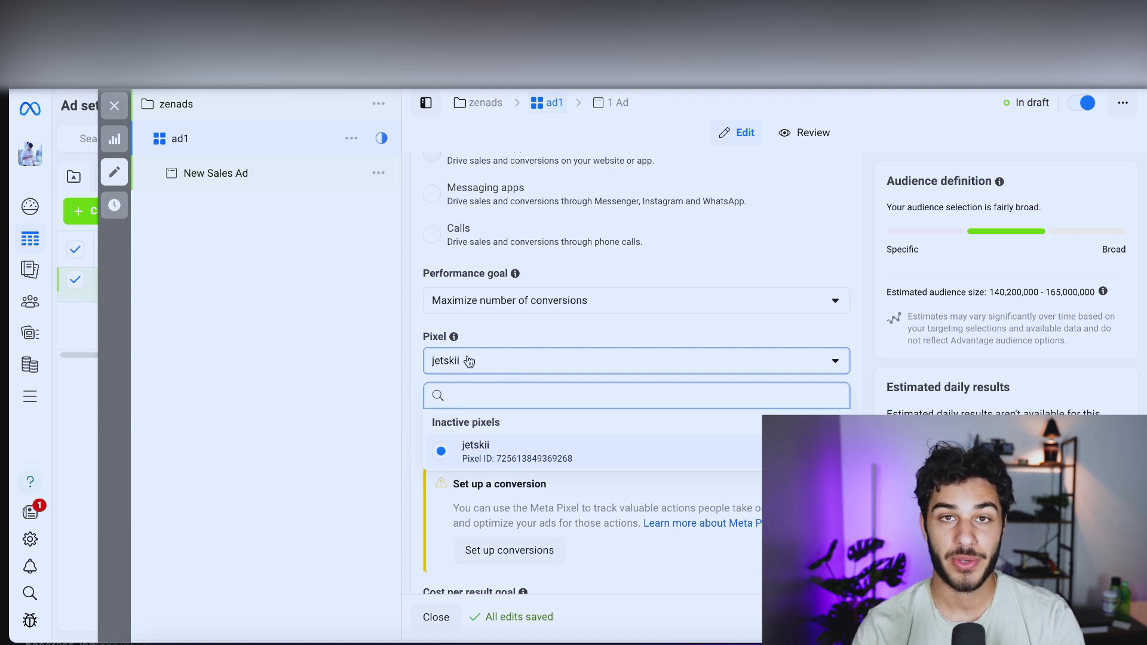
{"action": "left_click", "coordinate": [387, 366]}
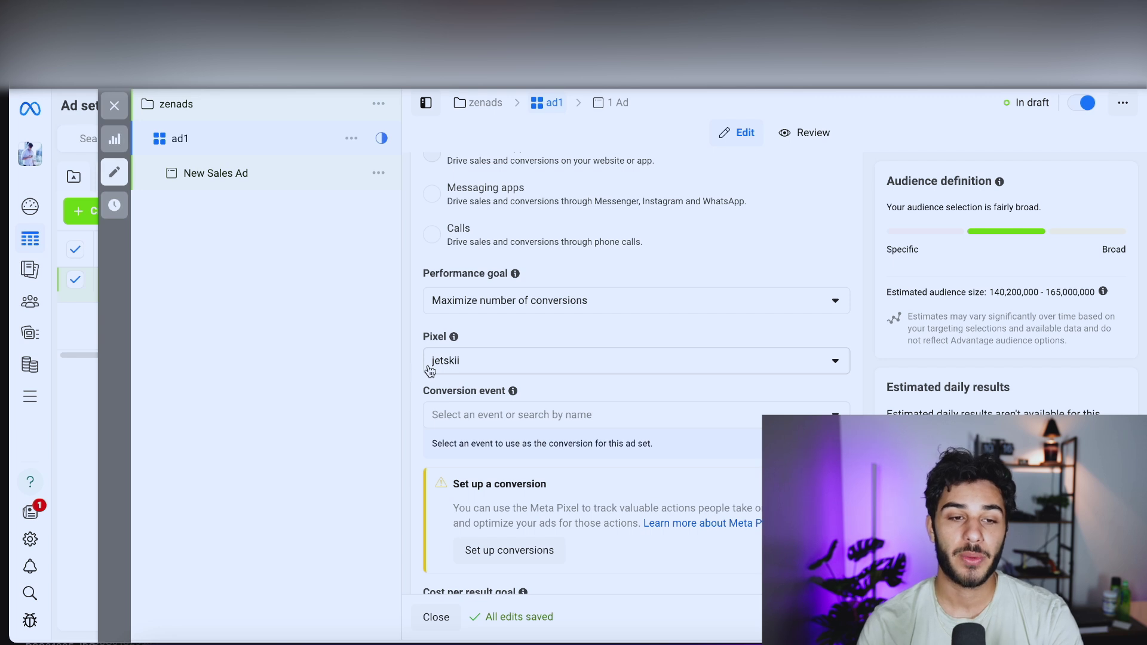
{"action": "mouse_move", "coordinate": [18, 340]}
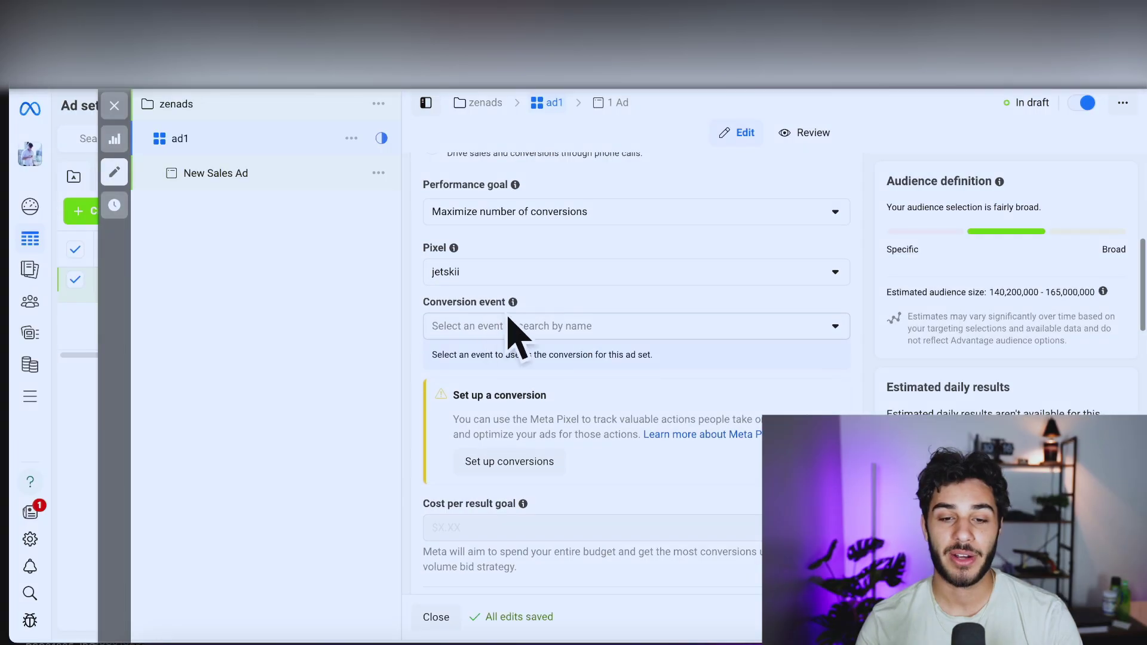
{"action": "scroll", "coordinate": [563, 351], "scroll_direction": "down", "scroll_amount": 1}
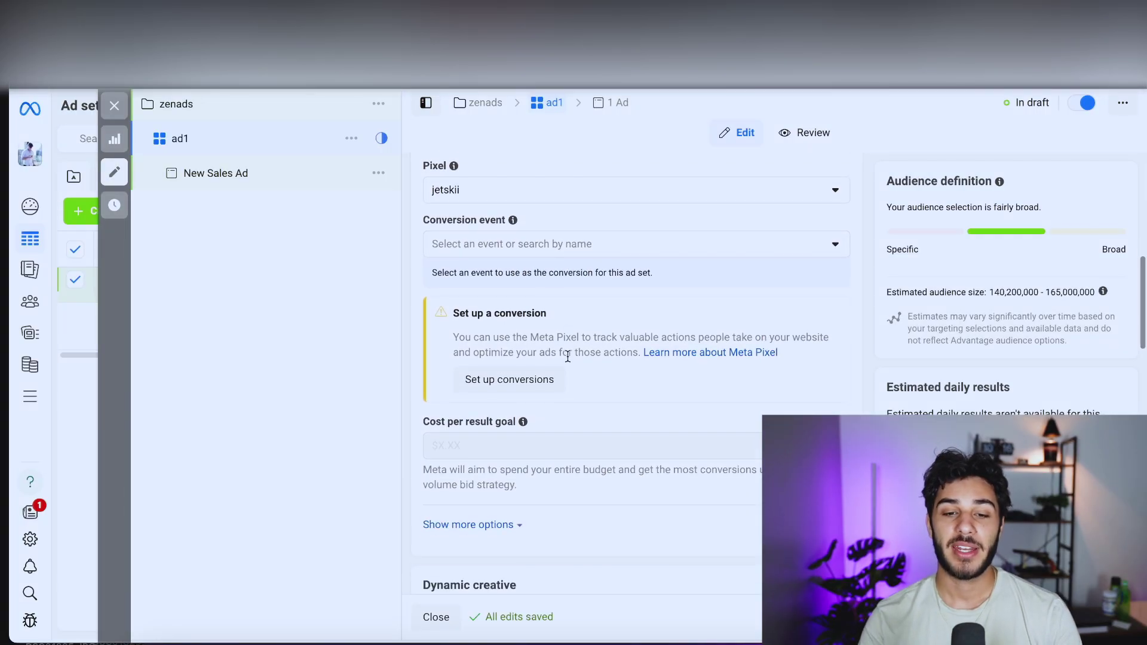
{"action": "left_click", "coordinate": [546, 380]}
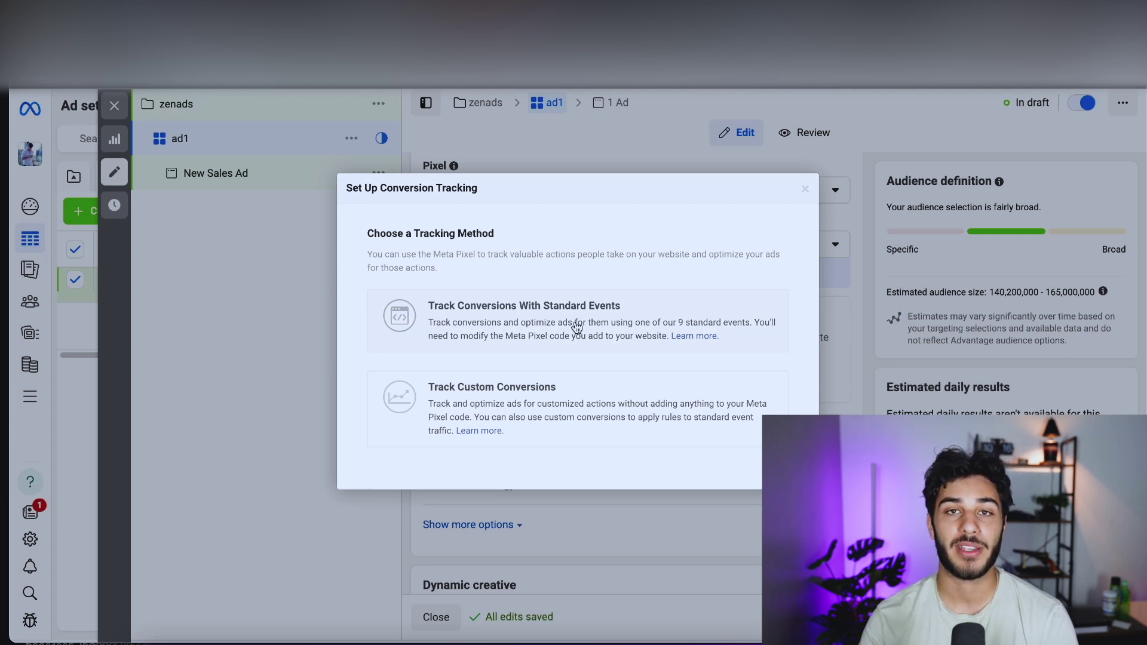
Use standard events tracking and give the Purchase event a conversion value of 20.
{"action": "left_click", "coordinate": [577, 328]}
{"action": "scroll", "coordinate": [571, 359], "scroll_direction": "down", "scroll_amount": 3}
{"action": "scroll", "coordinate": [577, 378], "scroll_direction": "down", "scroll_amount": 2}
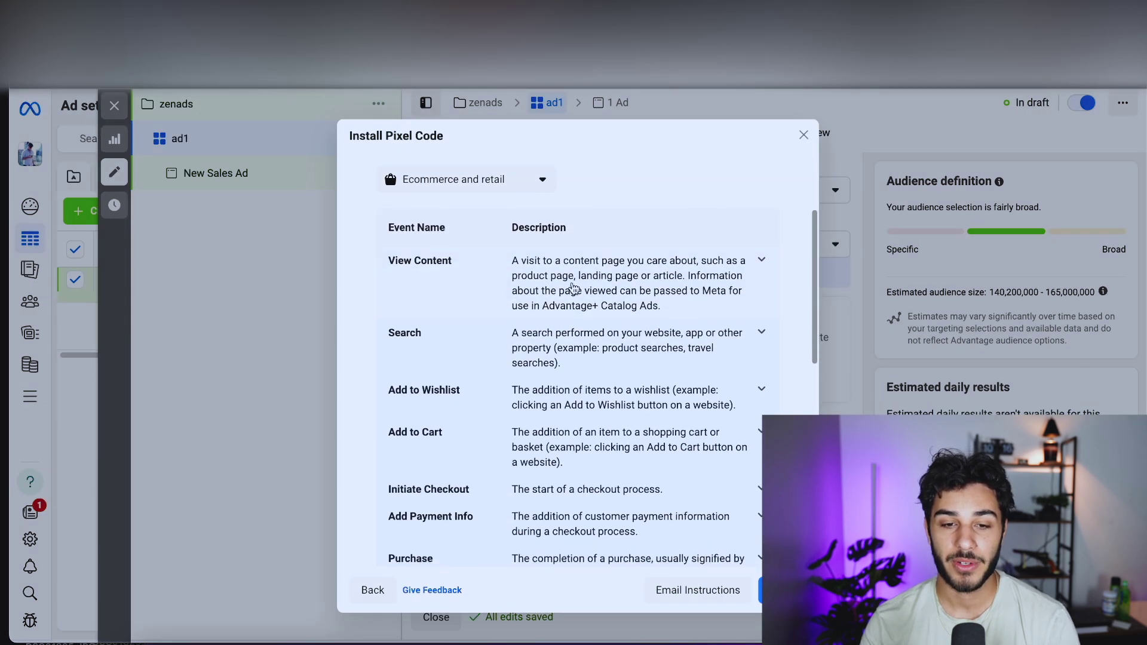
{"action": "scroll", "coordinate": [574, 289], "scroll_direction": "down", "scroll_amount": 3}
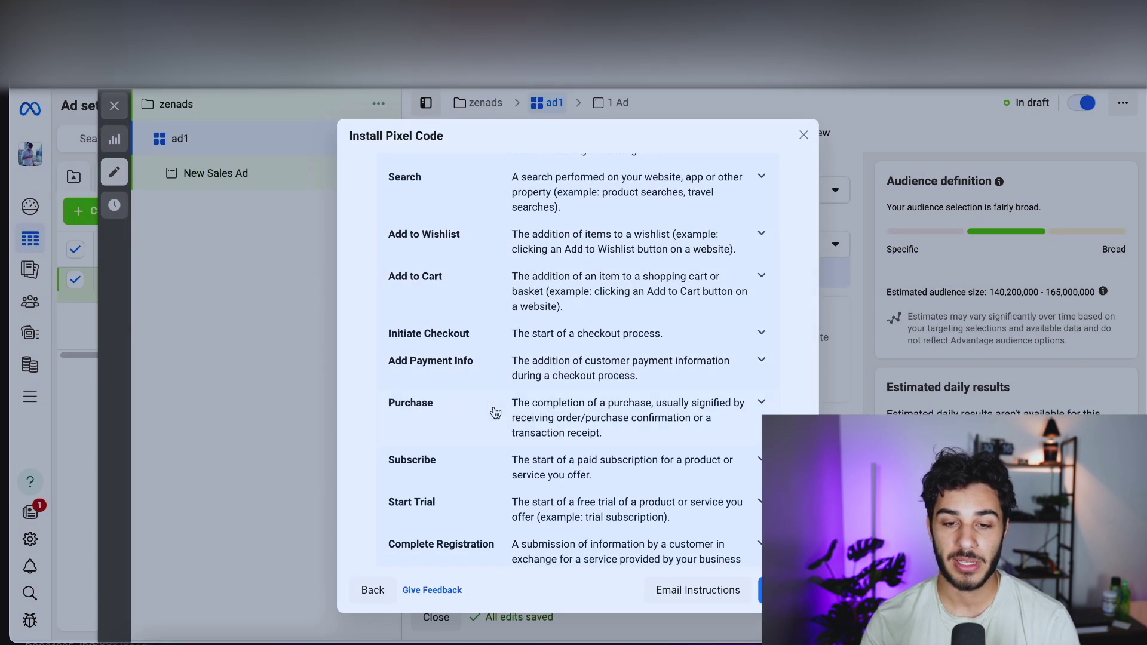
{"action": "left_click", "coordinate": [495, 412]}
{"action": "scroll", "coordinate": [500, 406], "scroll_direction": "down", "scroll_amount": 3}
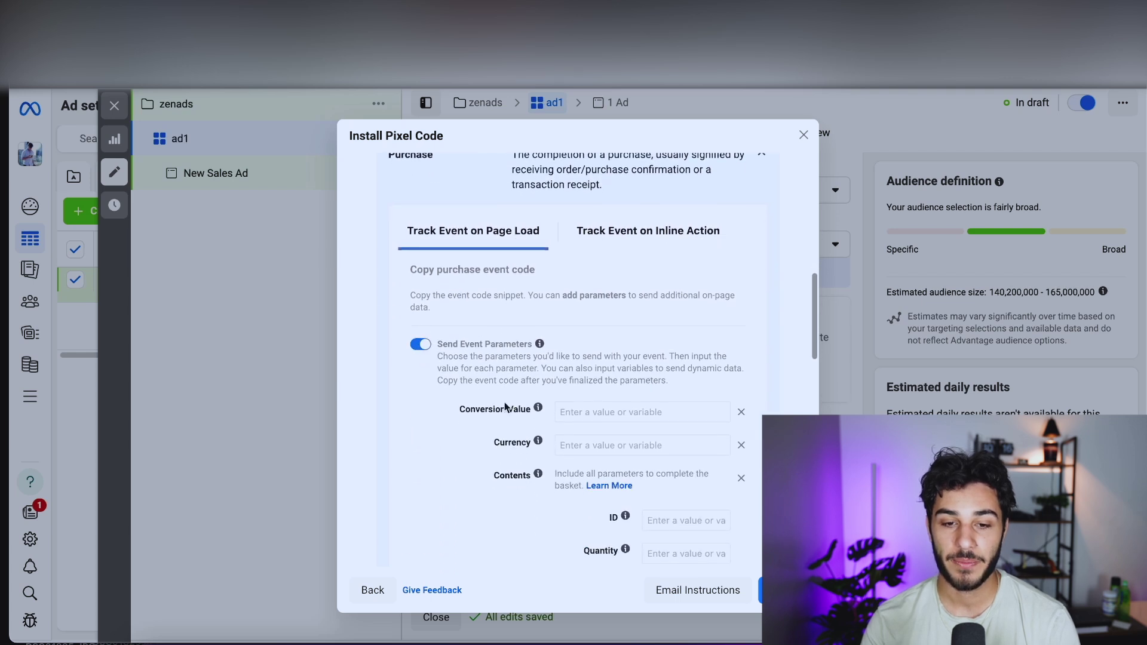
{"action": "left_click", "coordinate": [650, 416]}
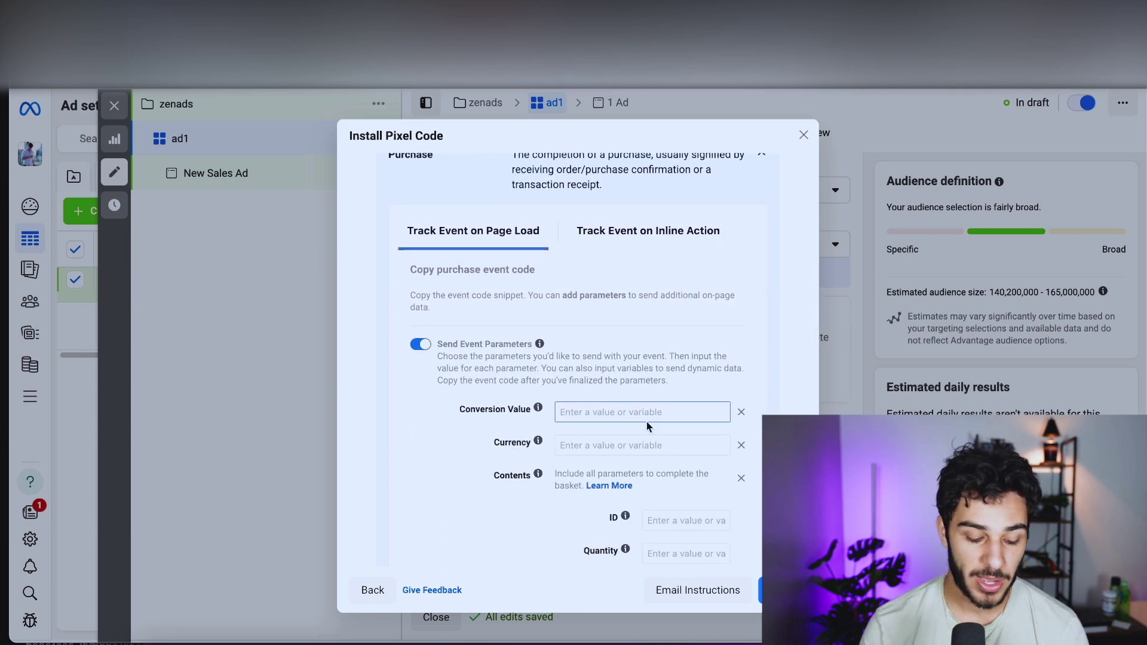
{"action": "type", "text": "20"}
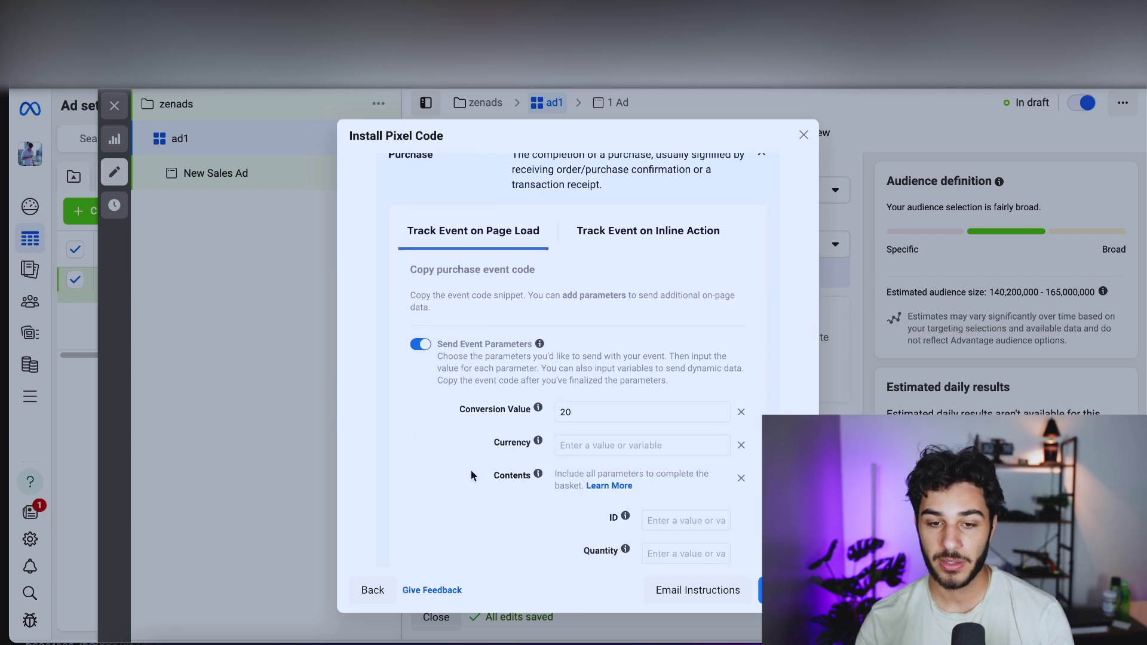
{"action": "left_click", "coordinate": [760, 590]}
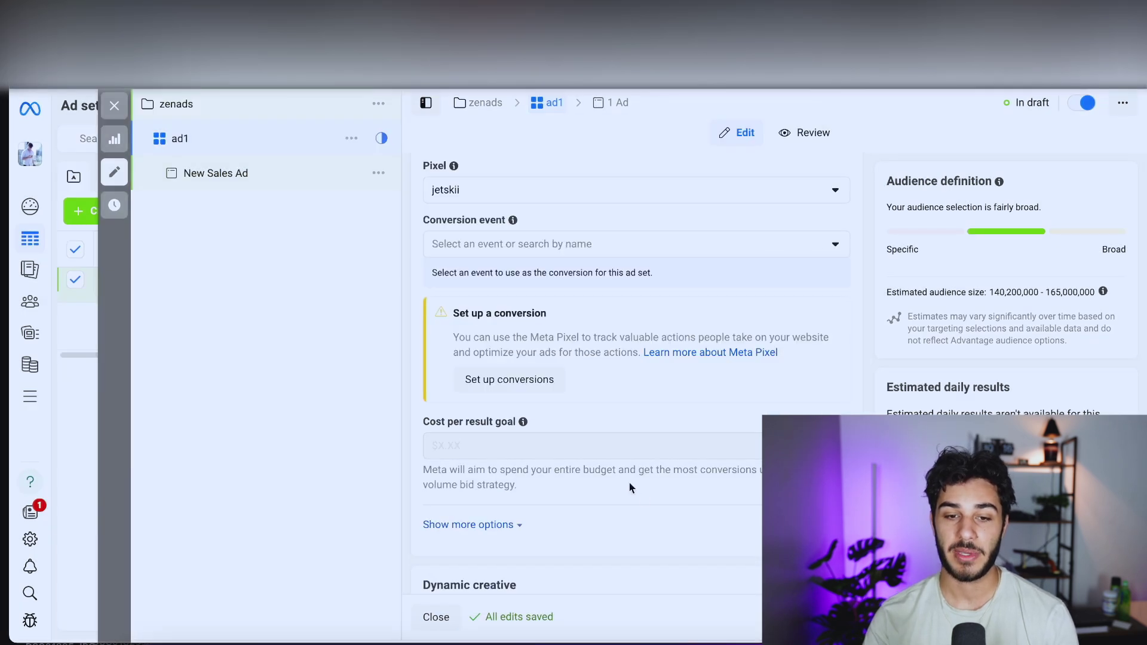
Set ad1's start date to June 18, 2024.
{"action": "scroll", "coordinate": [595, 449], "scroll_direction": "down", "scroll_amount": 6}
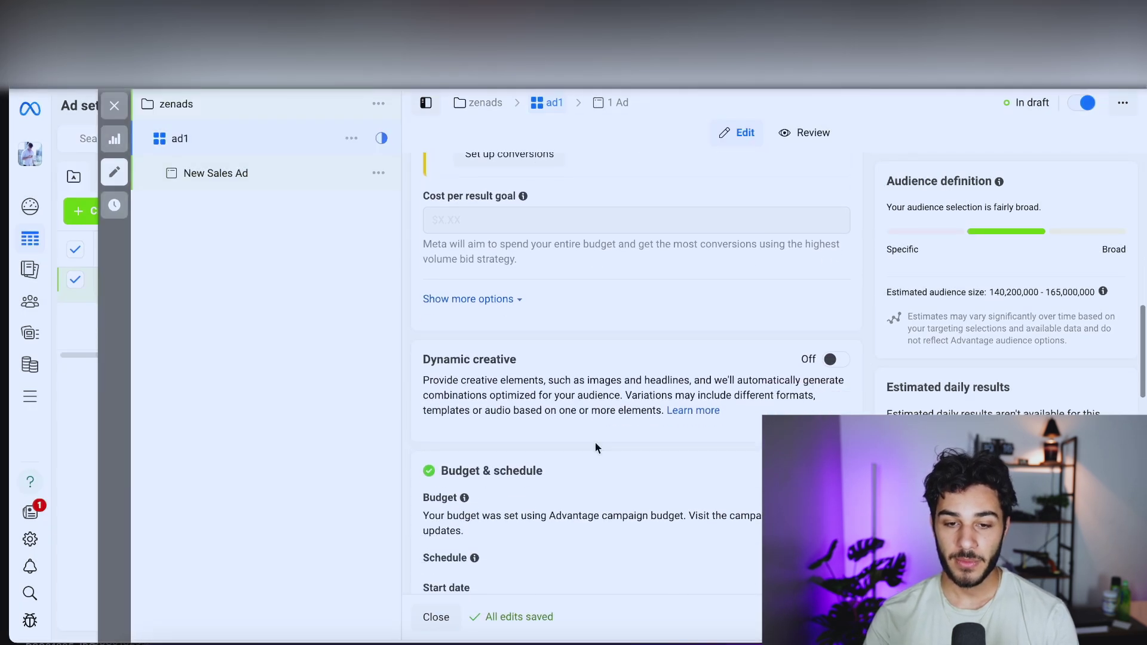
{"action": "scroll", "coordinate": [593, 443], "scroll_direction": "down", "scroll_amount": 1}
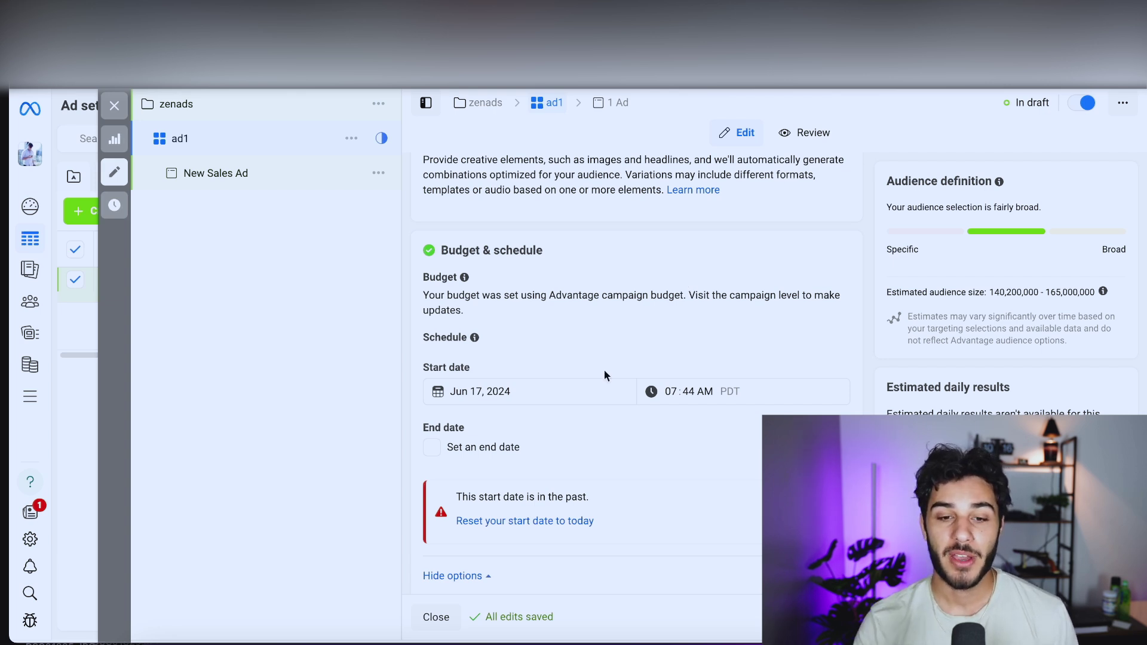
{"action": "left_click", "coordinate": [552, 401]}
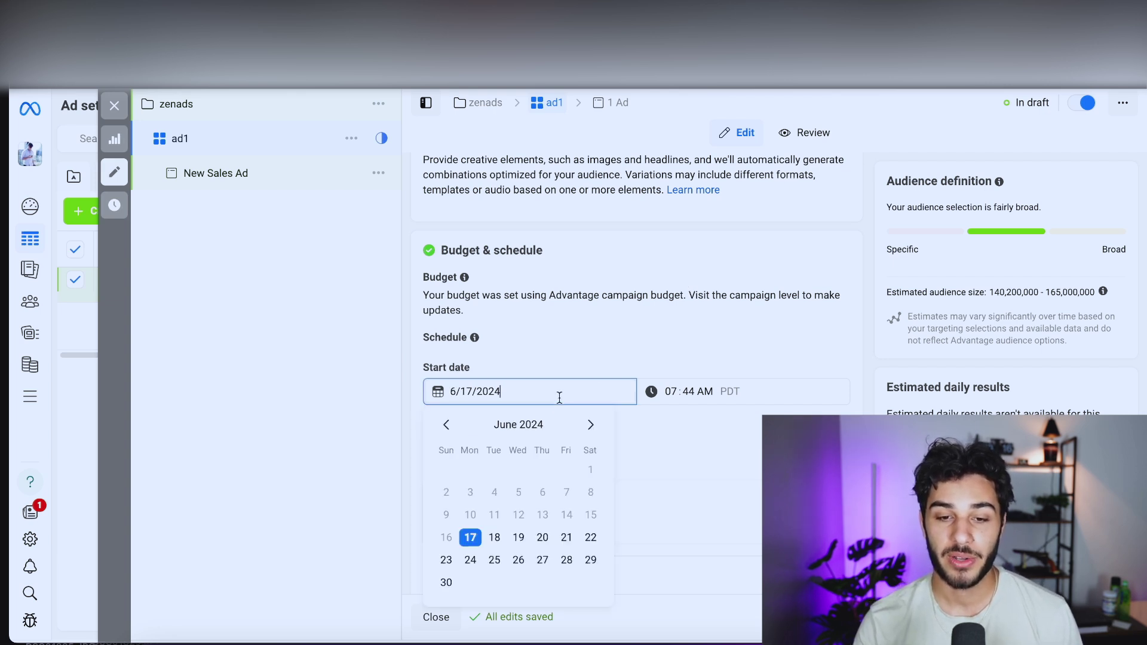
{"action": "left_click", "coordinate": [494, 537]}
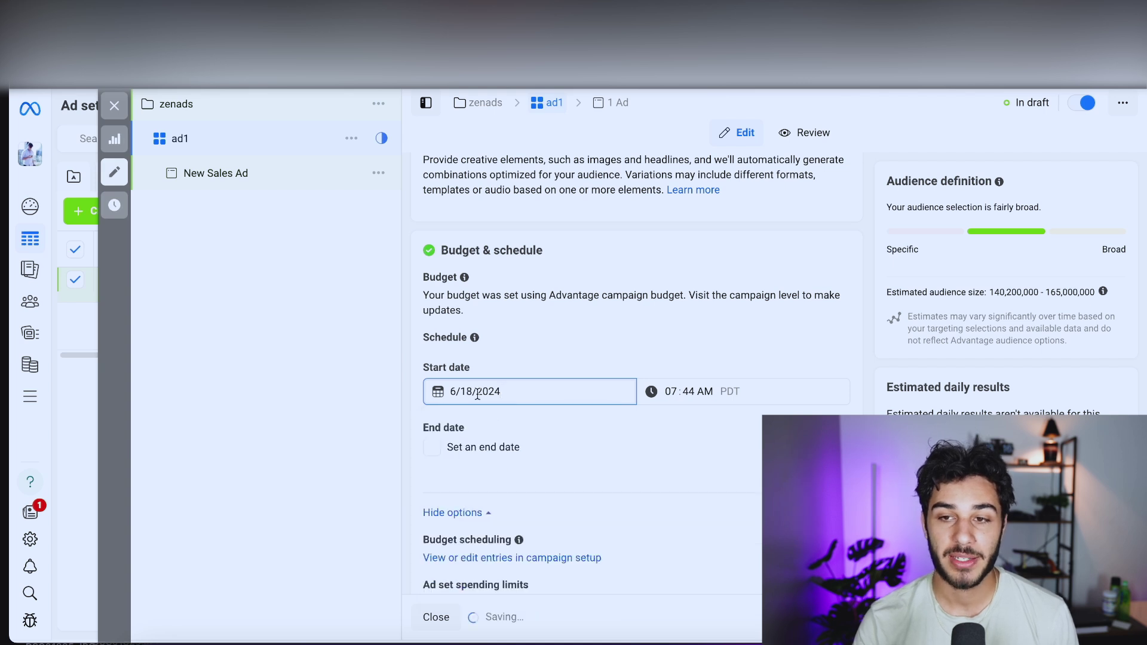
{"action": "left_click", "coordinate": [575, 353]}
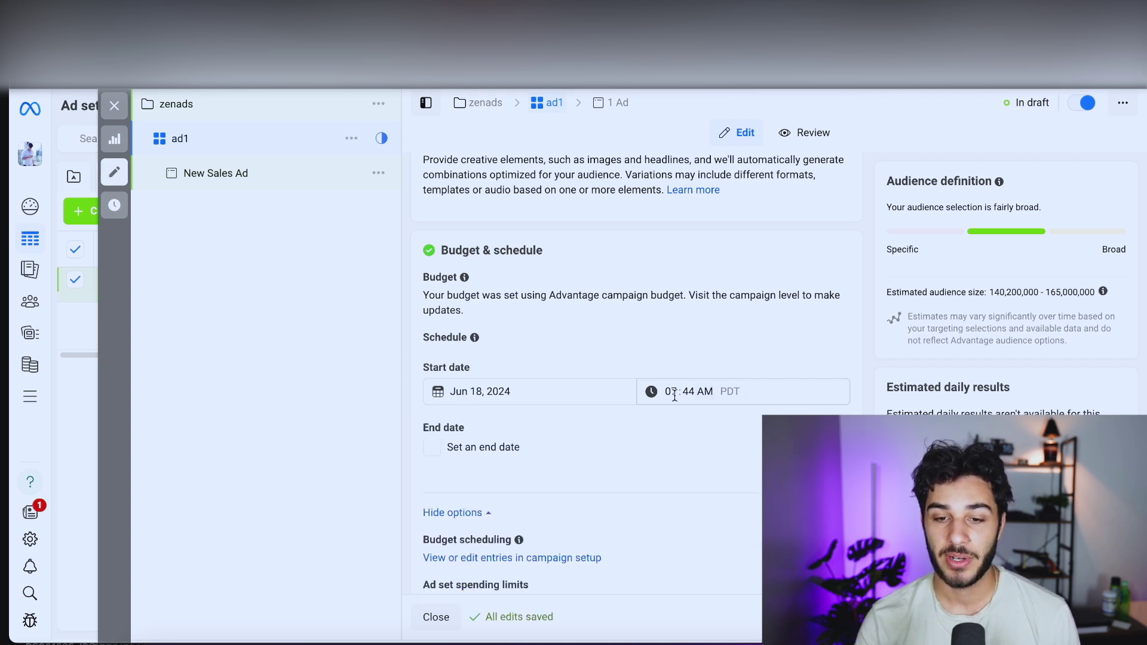
{"action": "scroll", "coordinate": [521, 428], "scroll_direction": "down", "scroll_amount": 2}
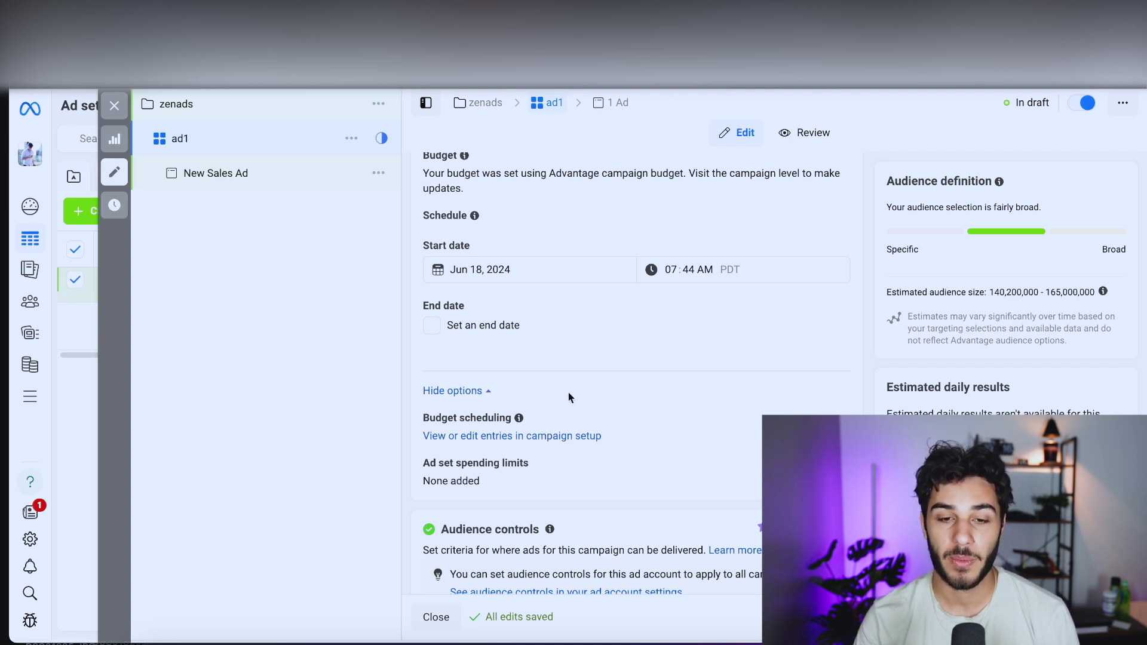
Switch to the New Sales Ad under ad1 to edit its ad-level settings.
{"action": "scroll", "coordinate": [572, 360], "scroll_direction": "down", "scroll_amount": 5}
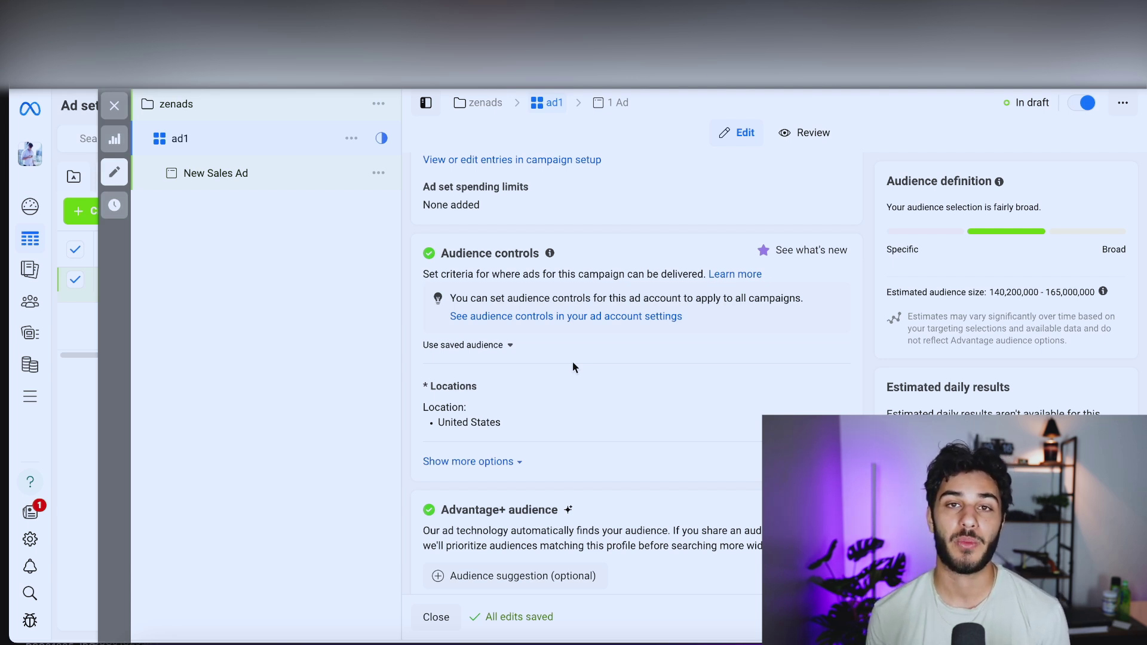
{"action": "scroll", "coordinate": [573, 366], "scroll_direction": "down", "scroll_amount": 4}
{"action": "left_click", "coordinate": [215, 173]}
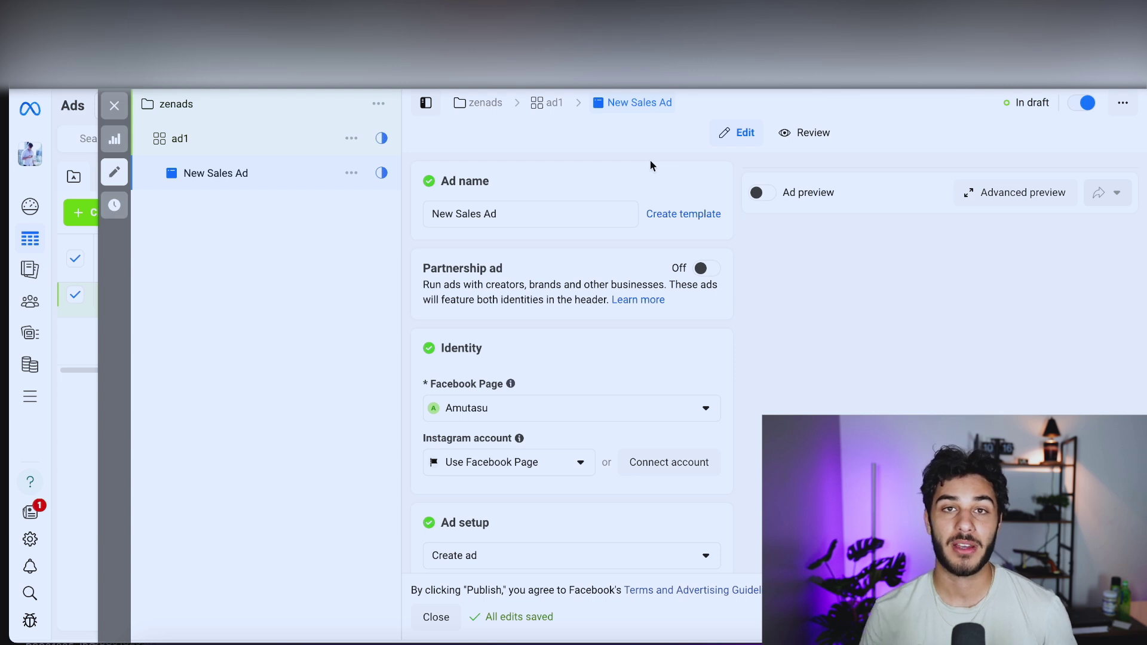
Rename the ad to 'creative1'.
{"action": "triple_click", "coordinate": [492, 214]}
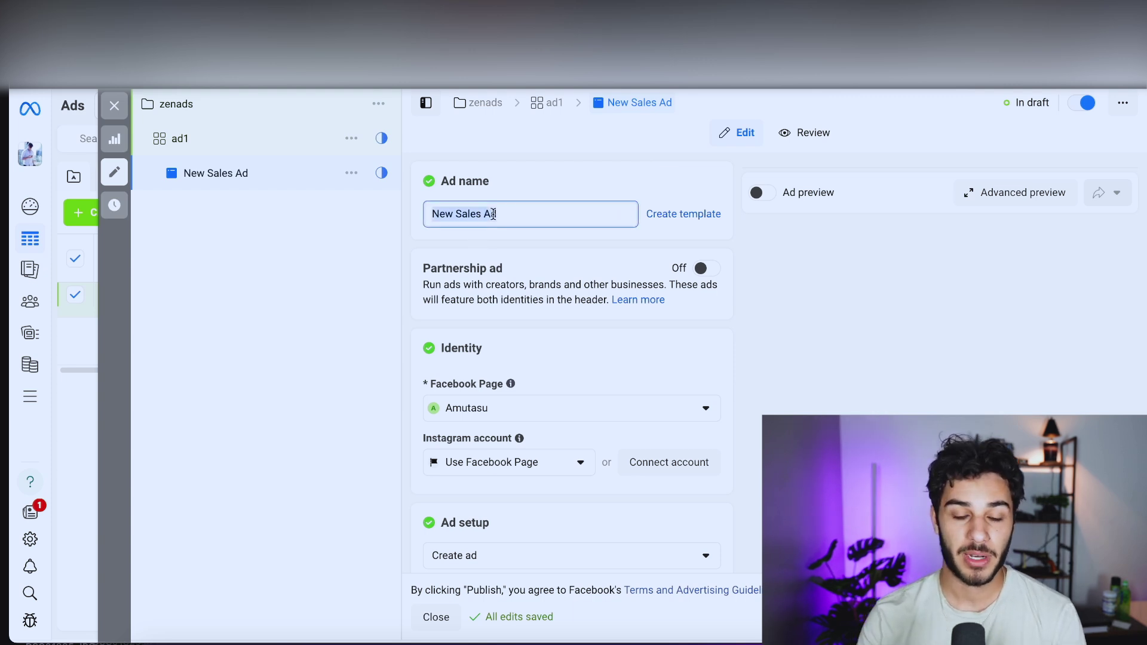
{"action": "type", "text": "creative1"}
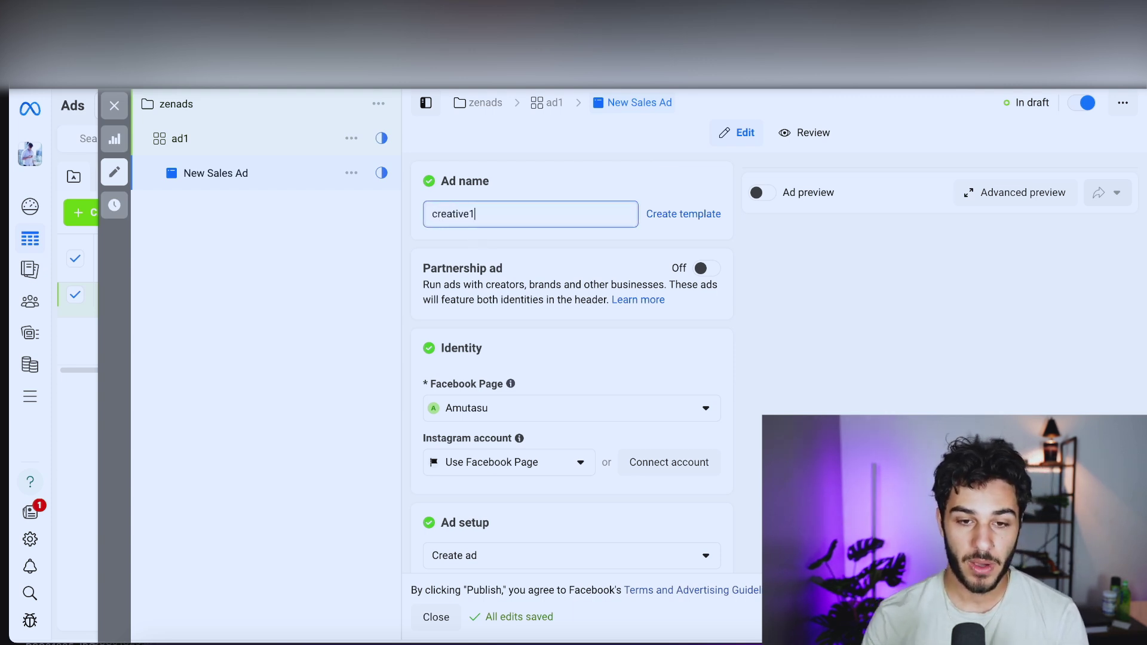
{"action": "left_click", "coordinate": [569, 246]}
Keep the chosen Facebook Page and leave the Instagram account on 'Use Facebook Page'.
{"action": "scroll", "coordinate": [573, 269], "scroll_direction": "down", "scroll_amount": 2}
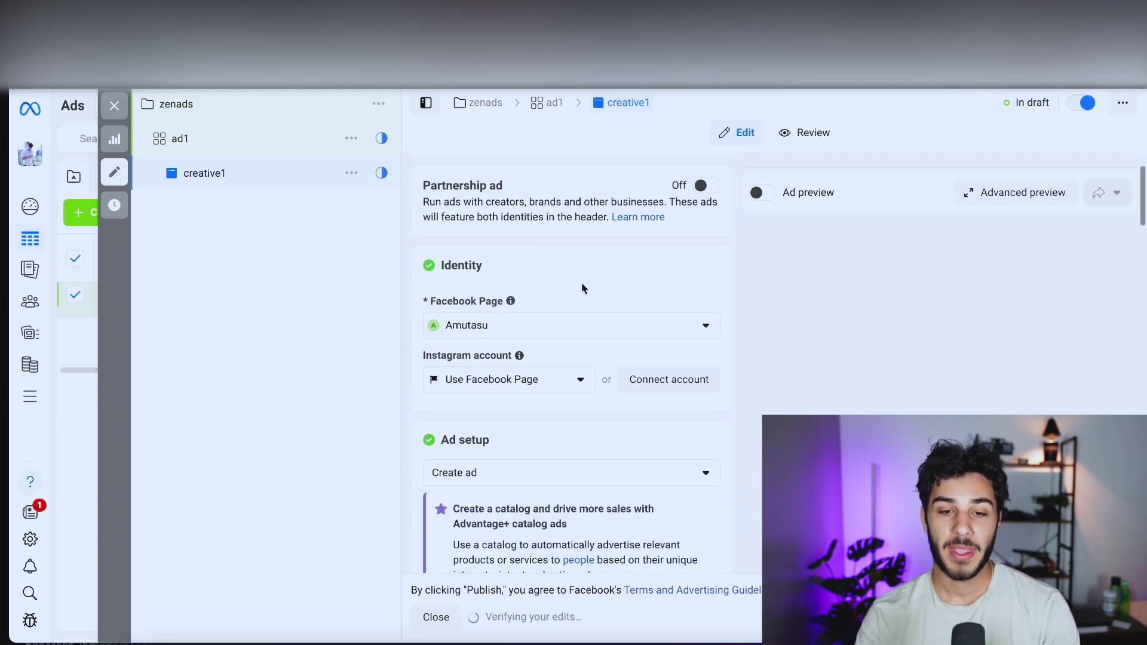
{"action": "left_click", "coordinate": [567, 311]}
{"action": "scroll", "coordinate": [562, 422], "scroll_direction": "down", "scroll_amount": 2}
{"action": "scroll", "coordinate": [564, 423], "scroll_direction": "up", "scroll_amount": 1}
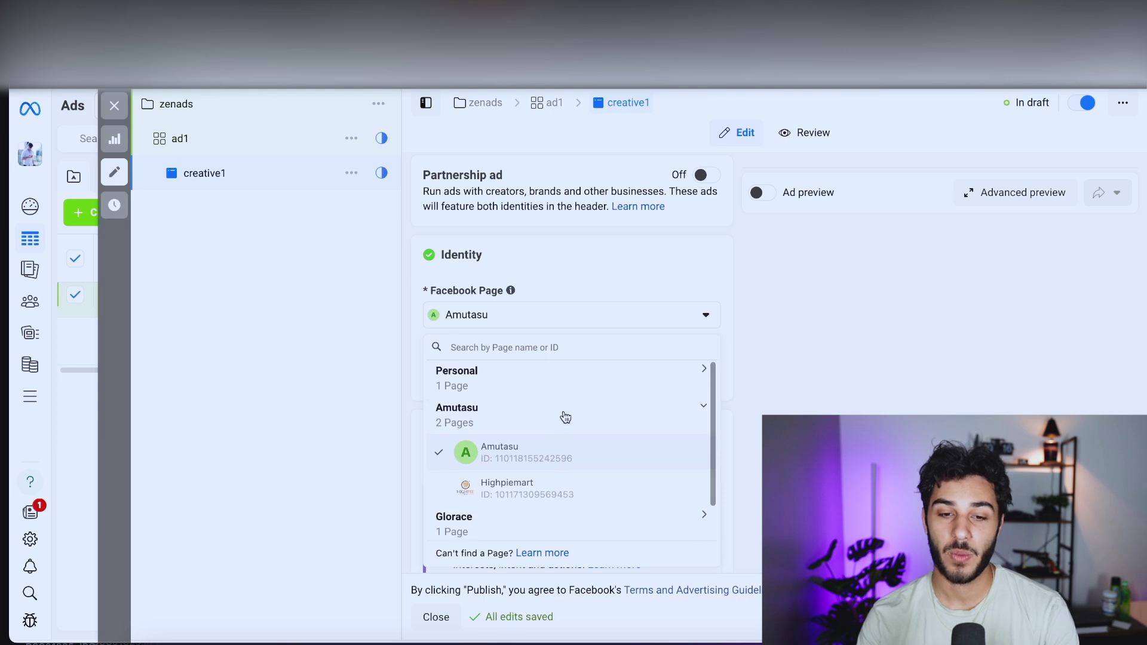
{"action": "left_click", "coordinate": [533, 321]}
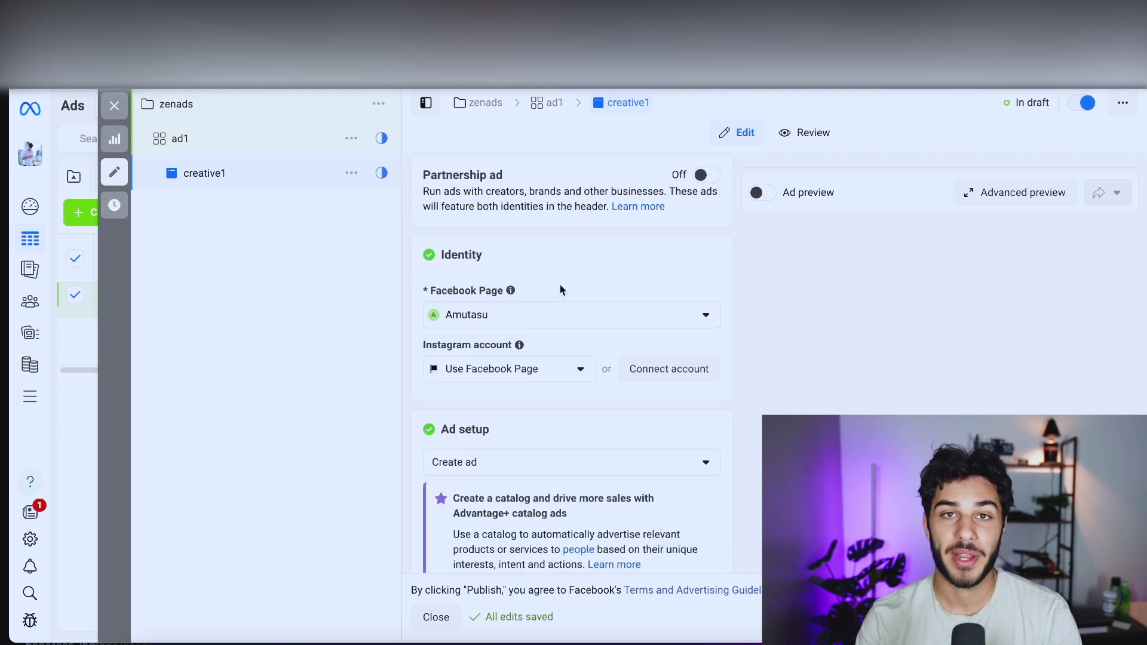
{"action": "scroll", "coordinate": [562, 290], "scroll_direction": "down", "scroll_amount": 1}
{"action": "left_click", "coordinate": [544, 297]}
{"action": "left_click", "coordinate": [598, 284]}
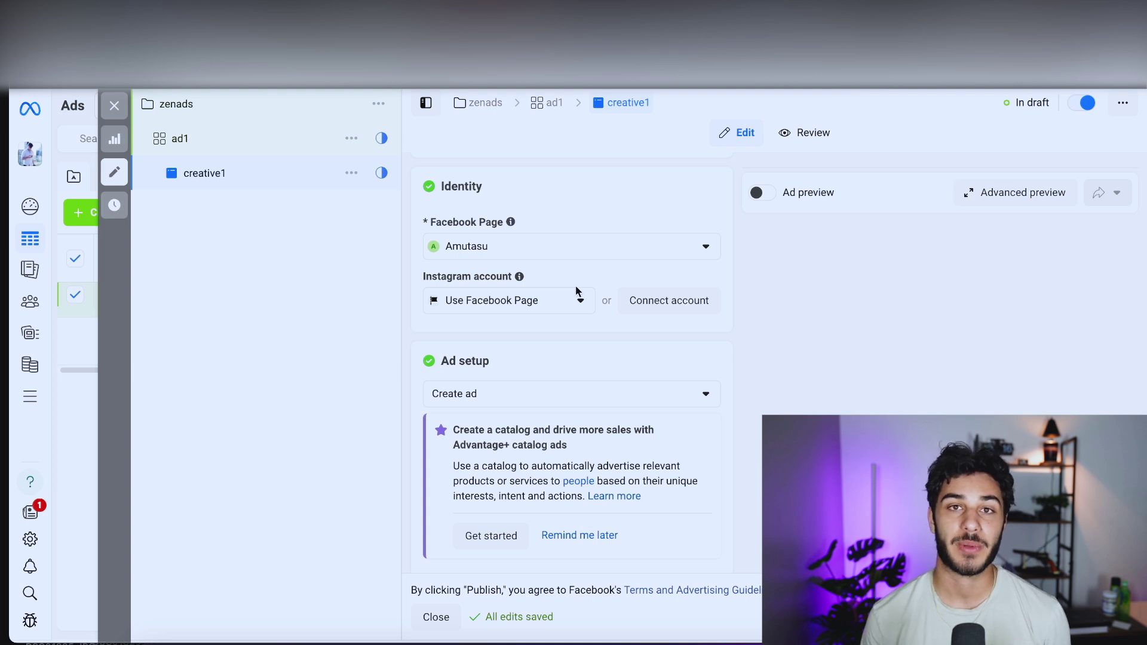
{"action": "scroll", "coordinate": [576, 290], "scroll_direction": "down", "scroll_amount": 2}
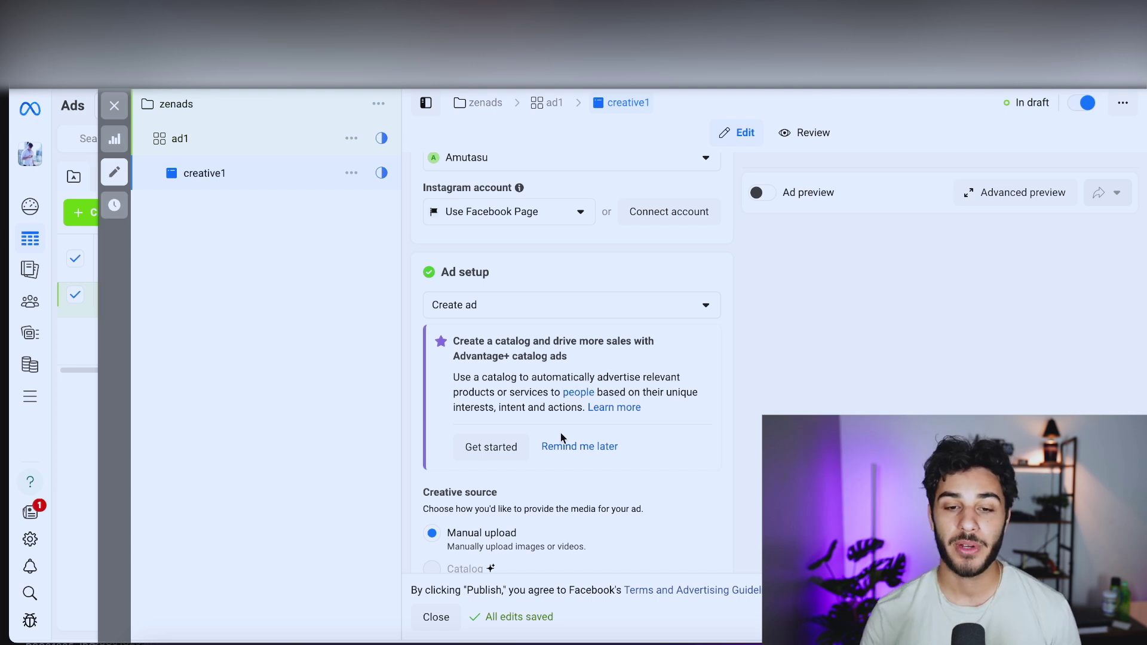
{"action": "left_click", "coordinate": [485, 314]}
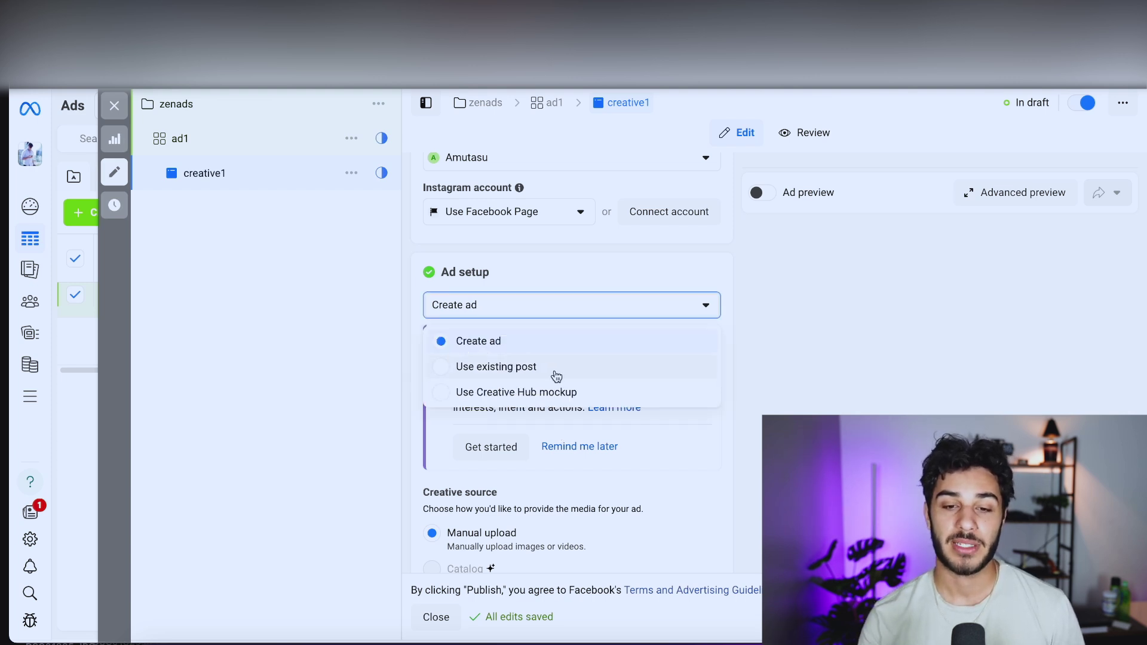
{"action": "left_click", "coordinate": [354, 347]}
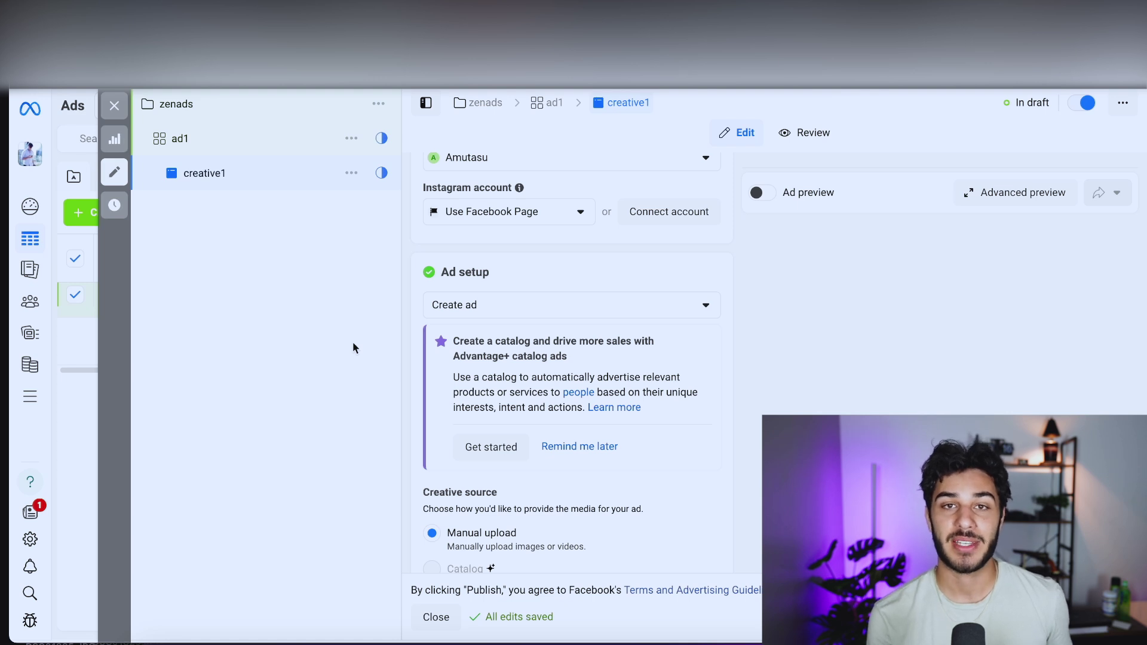
{"action": "scroll", "coordinate": [511, 340], "scroll_direction": "down", "scroll_amount": 1}
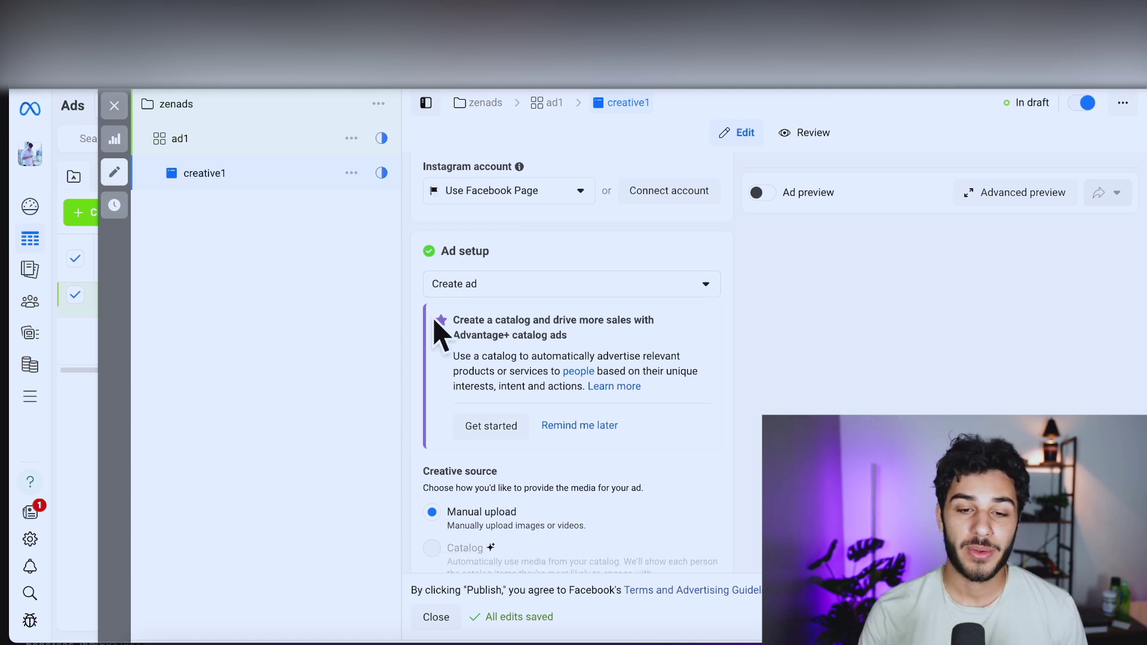
{"action": "scroll", "coordinate": [476, 335], "scroll_direction": "down", "scroll_amount": 1}
{"action": "scroll", "coordinate": [477, 334], "scroll_direction": "down", "scroll_amount": 1}
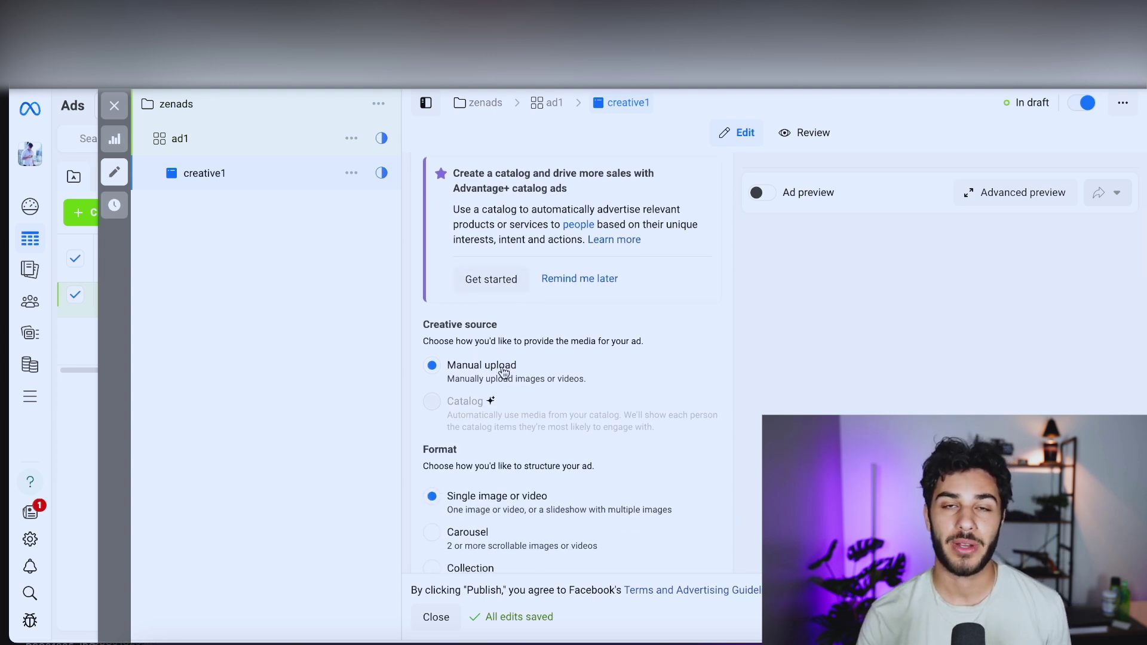
{"action": "scroll", "coordinate": [505, 371], "scroll_direction": "down", "scroll_amount": 2}
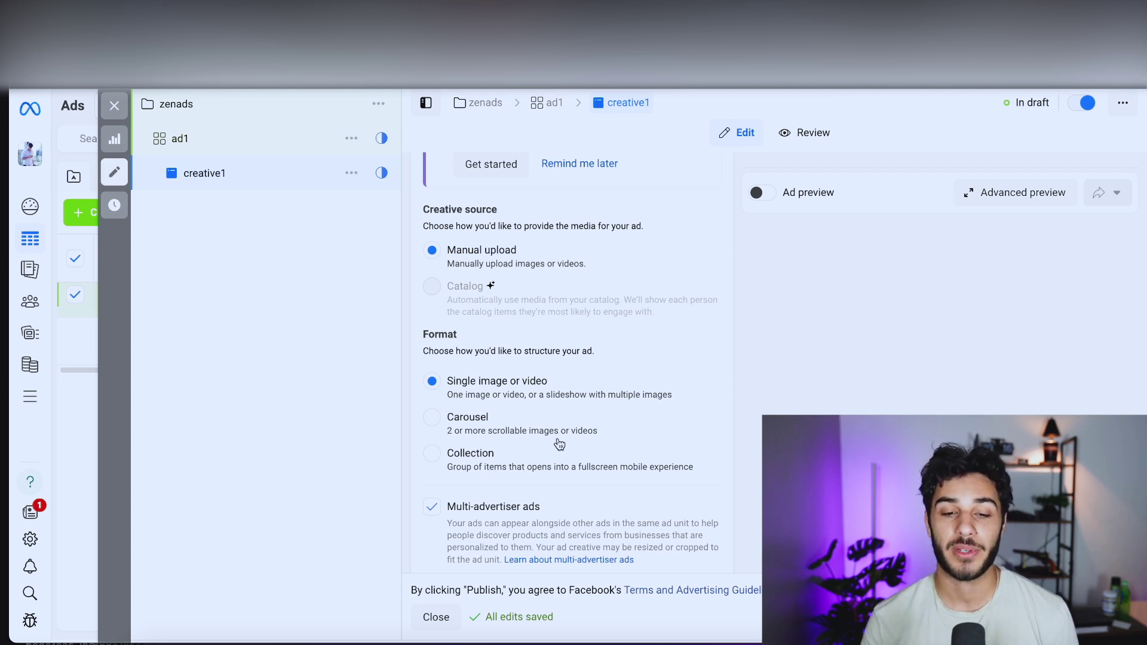
{"action": "scroll", "coordinate": [535, 380], "scroll_direction": "down", "scroll_amount": 1}
{"action": "scroll", "coordinate": [535, 381], "scroll_direction": "down", "scroll_amount": 5}
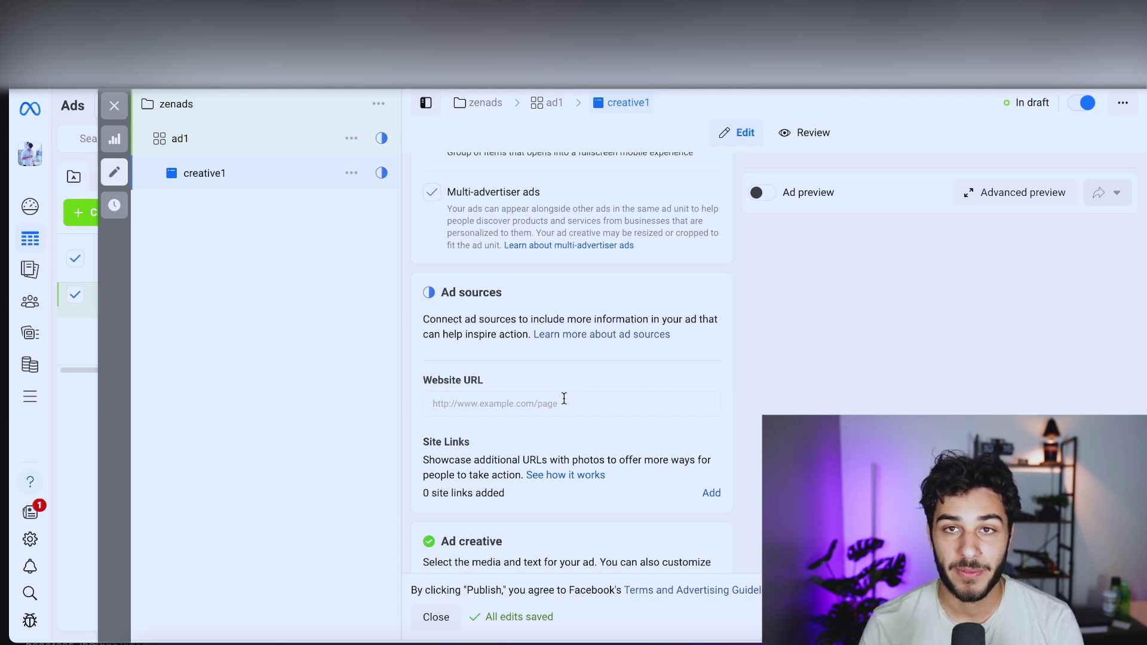
{"action": "scroll", "coordinate": [546, 361], "scroll_direction": "down", "scroll_amount": 5}
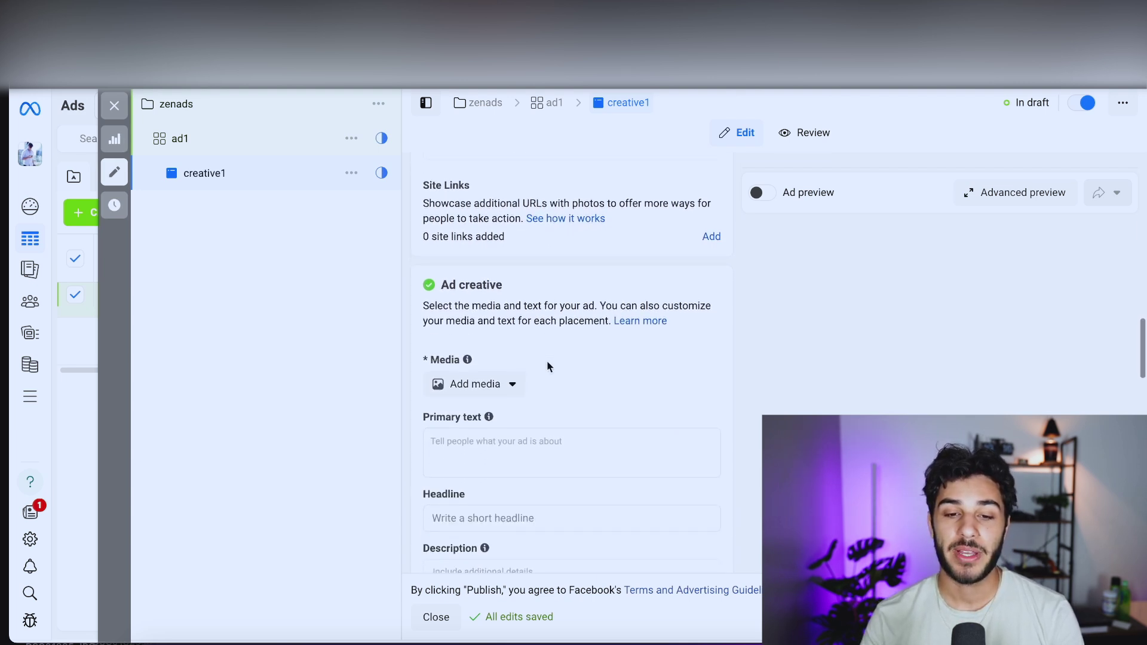
{"action": "left_click", "coordinate": [513, 324]}
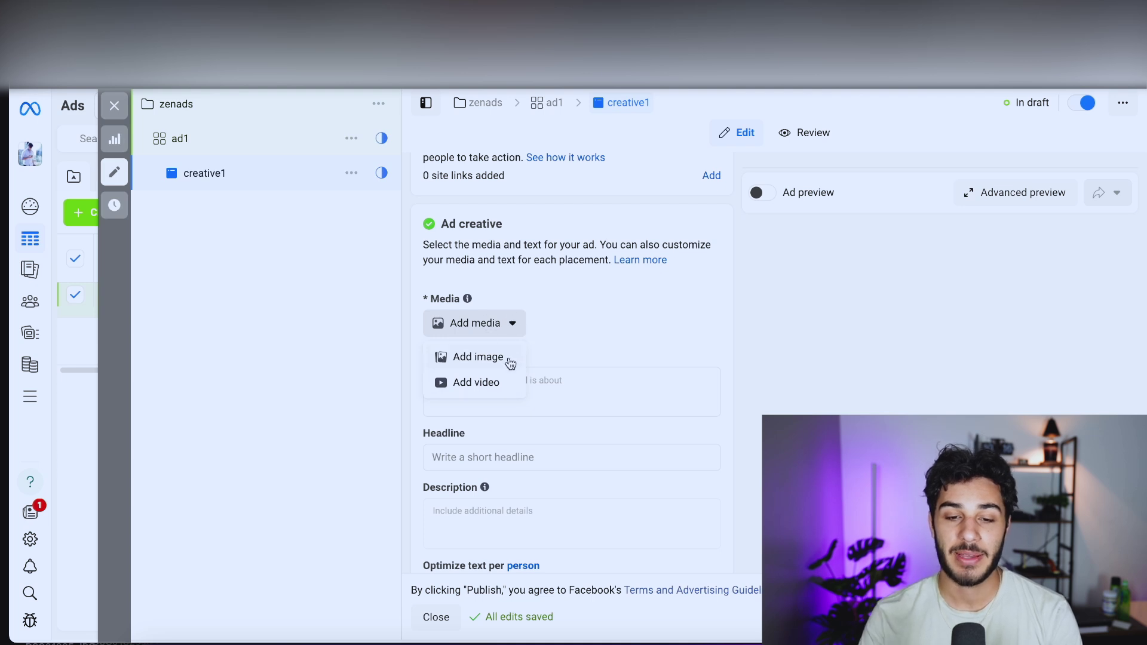
{"action": "left_click", "coordinate": [578, 300]}
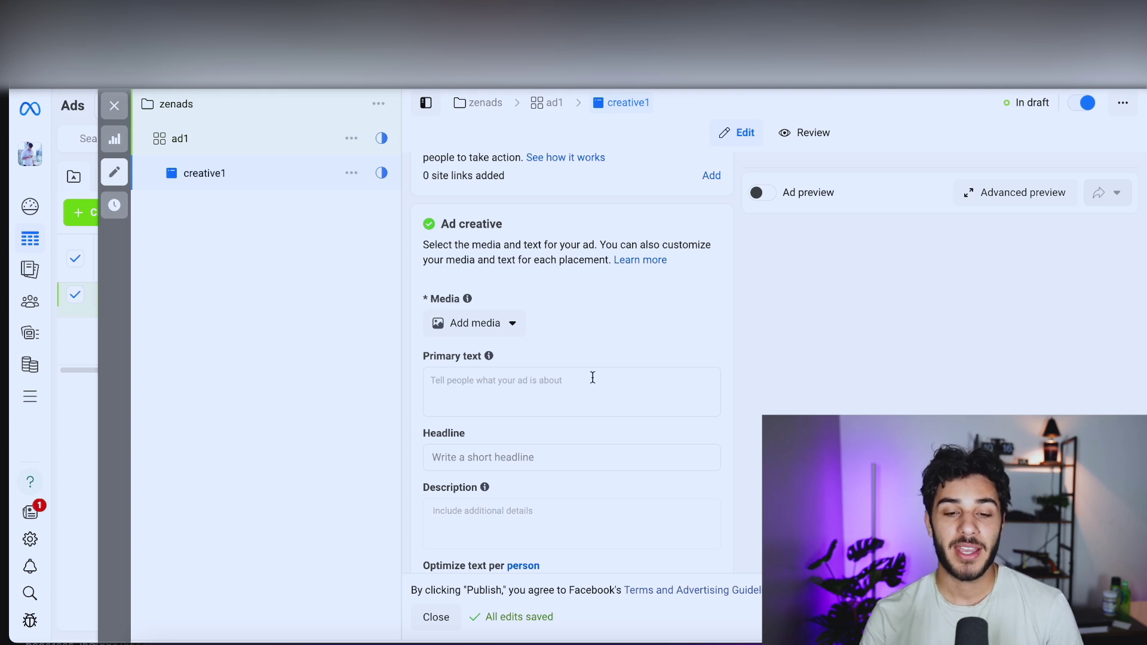
{"action": "scroll", "coordinate": [445, 403], "scroll_direction": "down", "scroll_amount": 2}
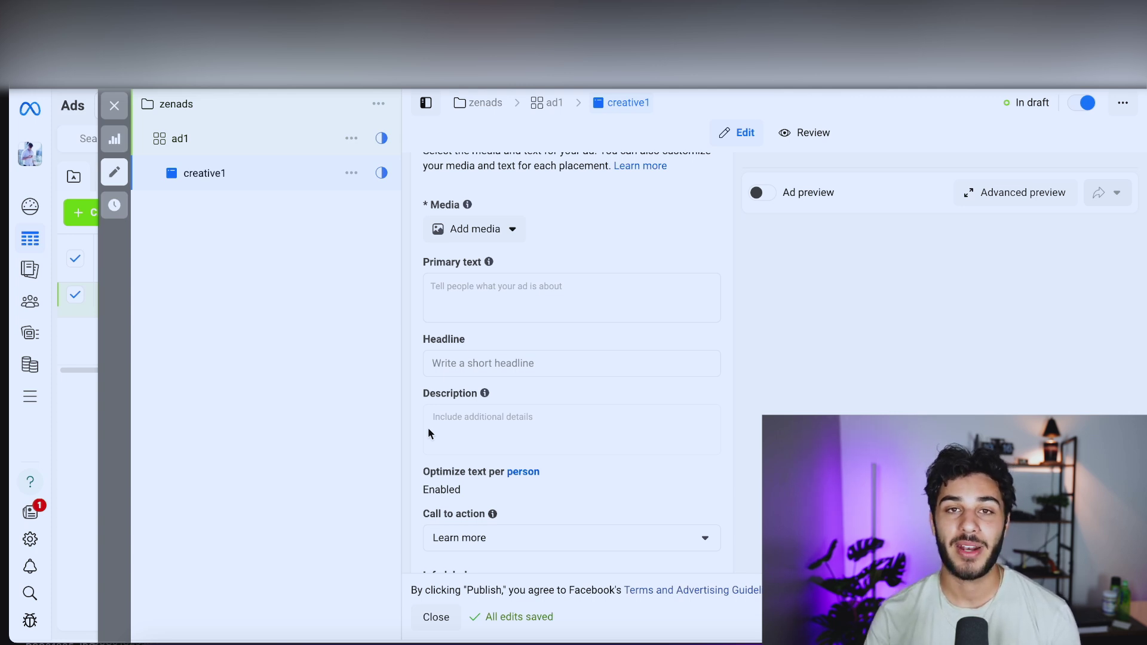
Change creative1's call to action from Learn more to Shop now.
{"action": "scroll", "coordinate": [429, 432], "scroll_direction": "down", "scroll_amount": 3}
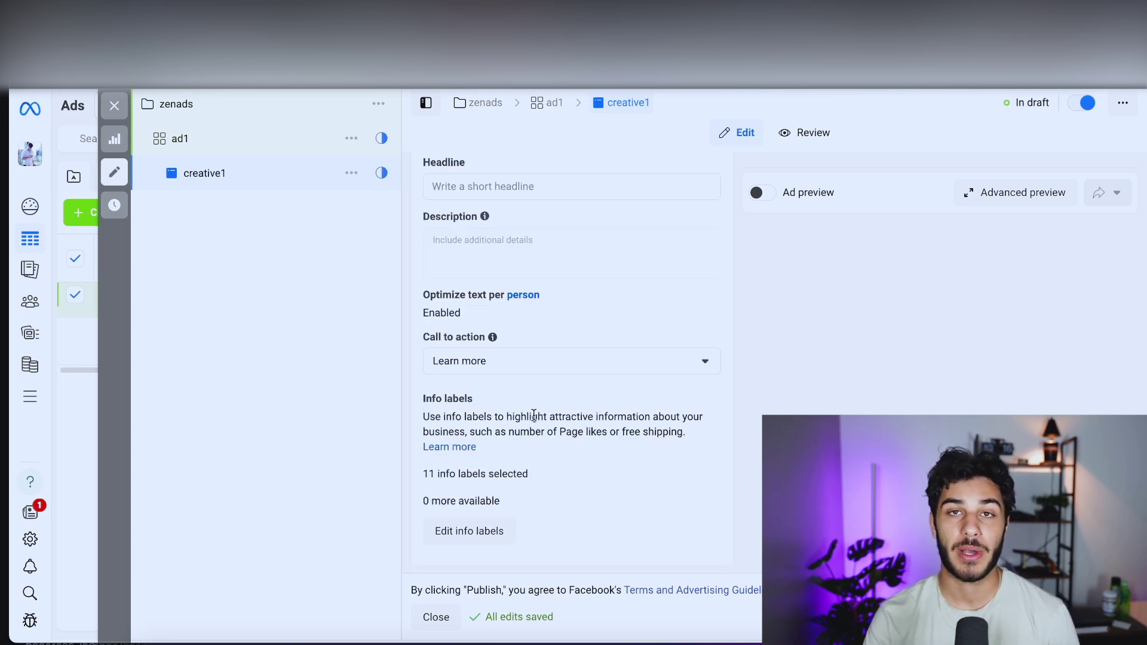
{"action": "left_click", "coordinate": [535, 365]}
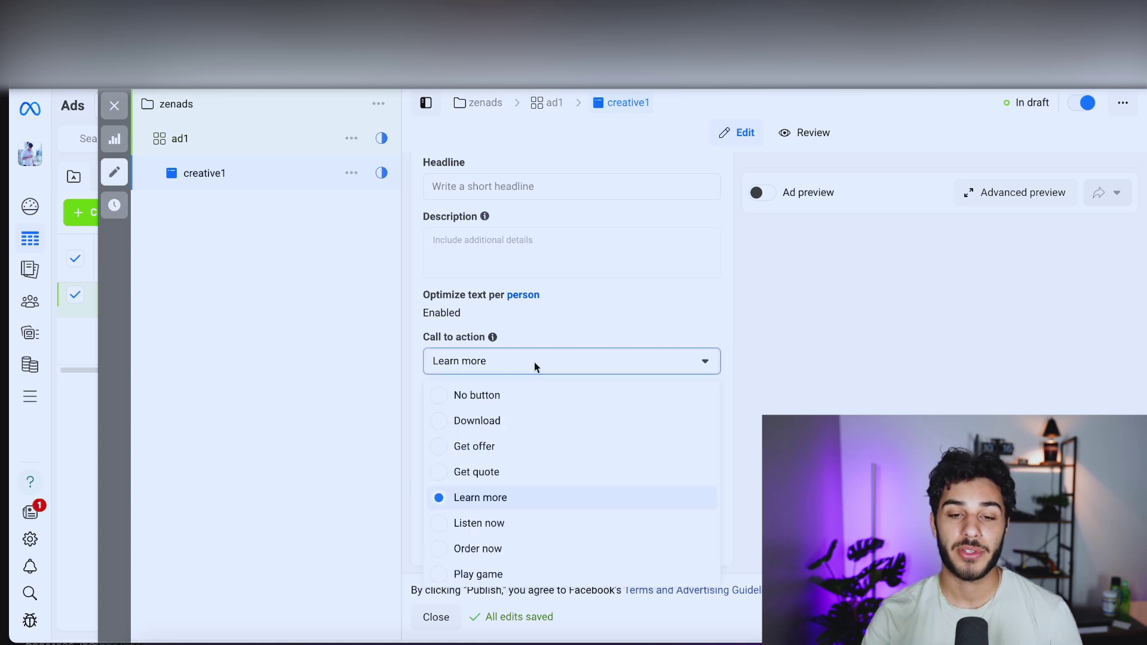
{"action": "scroll", "coordinate": [538, 400], "scroll_direction": "down", "scroll_amount": 4}
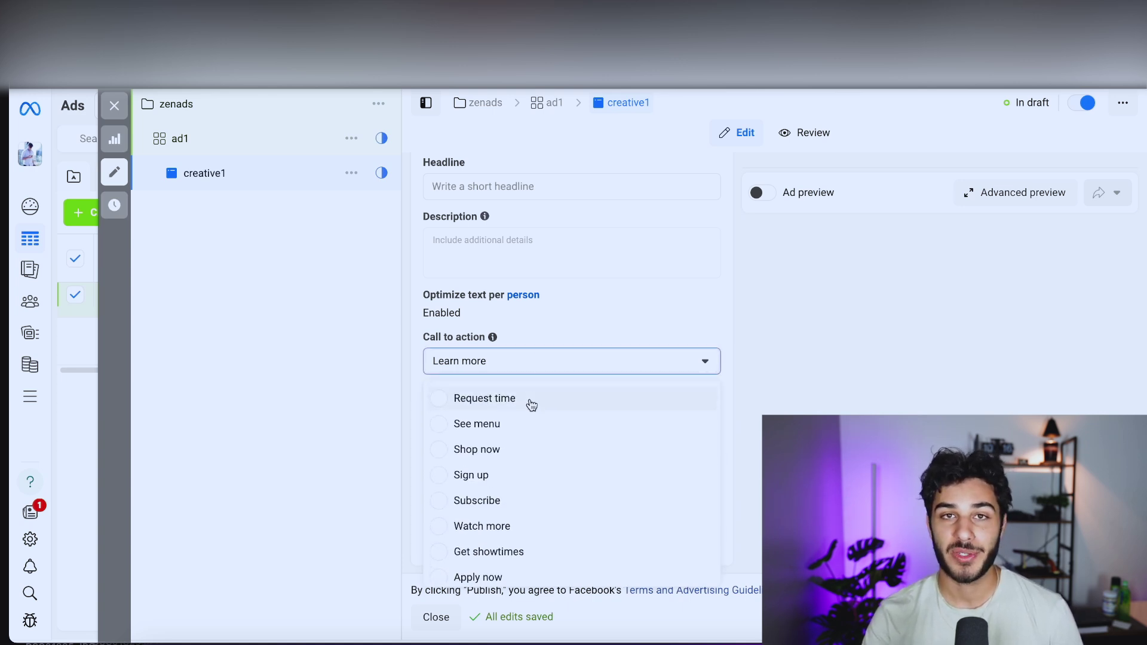
{"action": "left_click", "coordinate": [523, 454]}
{"action": "left_click", "coordinate": [500, 369]}
{"action": "scroll", "coordinate": [513, 419], "scroll_direction": "down", "scroll_amount": 3}
{"action": "scroll", "coordinate": [512, 424], "scroll_direction": "up", "scroll_amount": 7}
{"action": "left_click", "coordinate": [384, 399]}
{"action": "scroll", "coordinate": [475, 392], "scroll_direction": "down", "scroll_amount": 3}
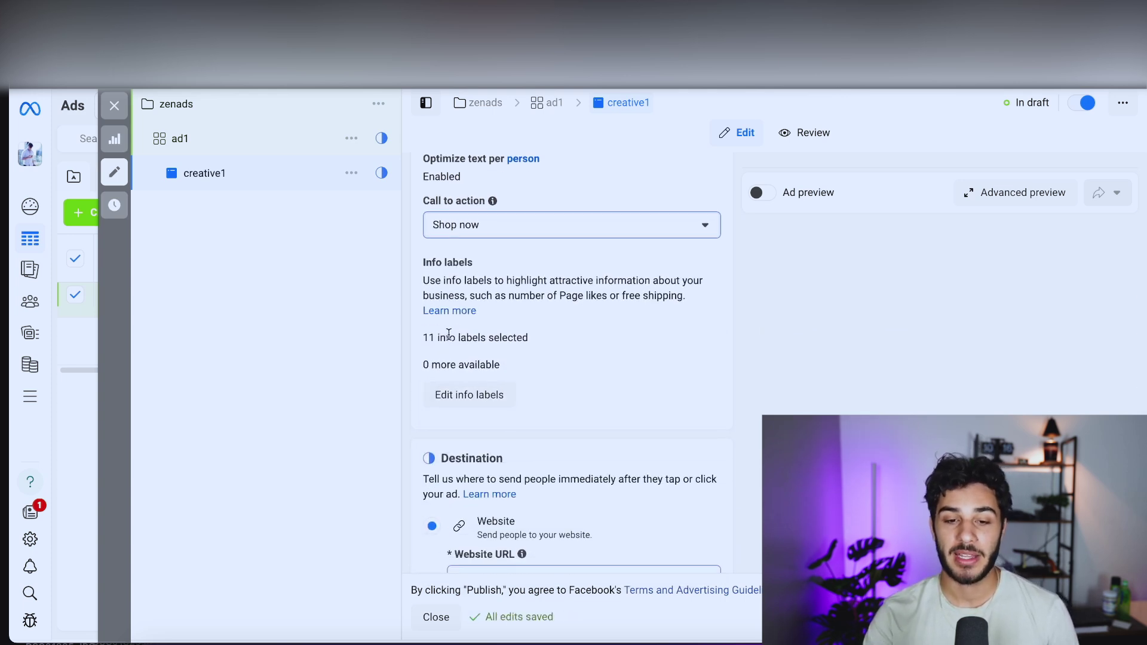
{"action": "scroll", "coordinate": [450, 331], "scroll_direction": "down", "scroll_amount": 3}
{"action": "scroll", "coordinate": [522, 334], "scroll_direction": "down", "scroll_amount": 2}
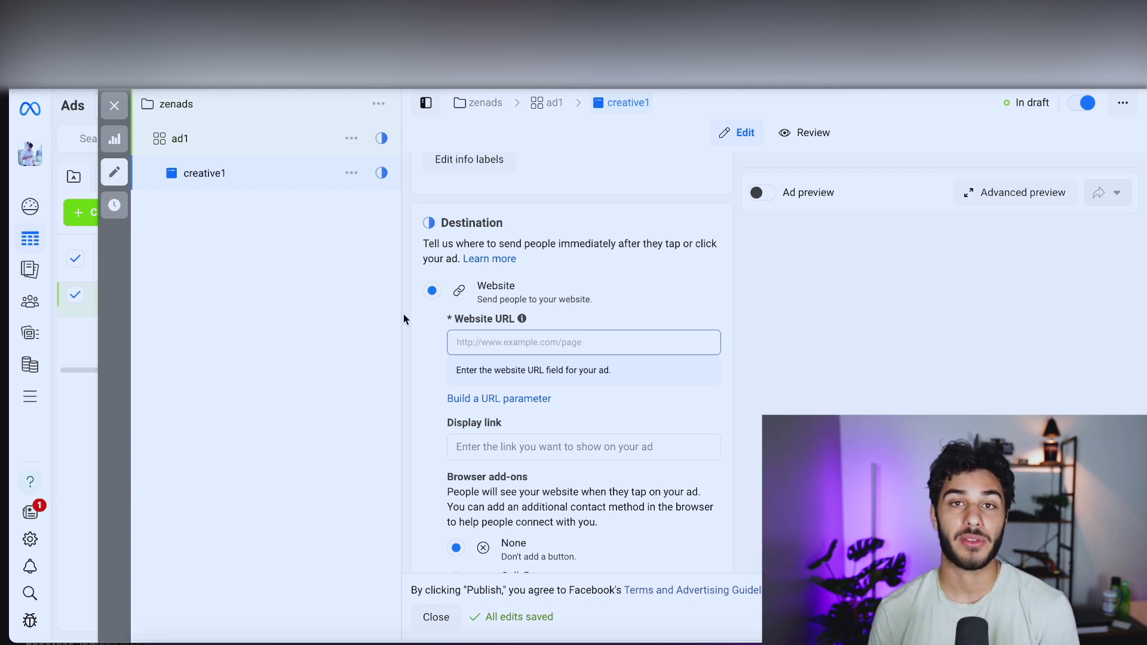
Turn on Website events tracking with the jetskii pixel in the Tracking section.
{"action": "scroll", "coordinate": [507, 322], "scroll_direction": "down", "scroll_amount": 4}
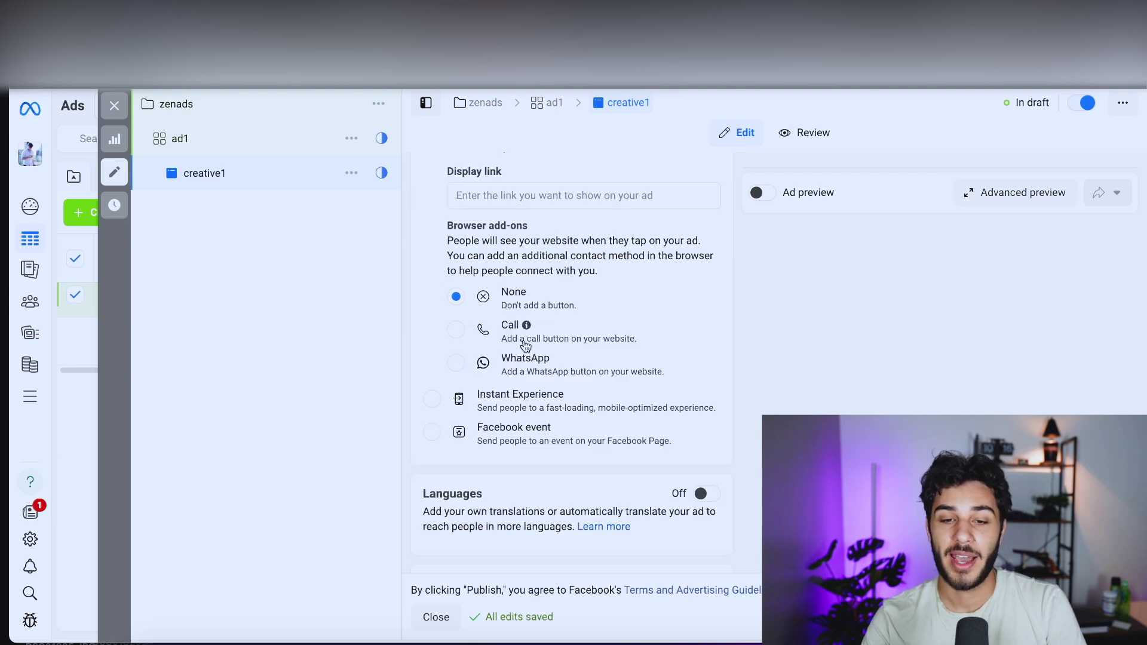
{"action": "scroll", "coordinate": [533, 352], "scroll_direction": "down", "scroll_amount": 2}
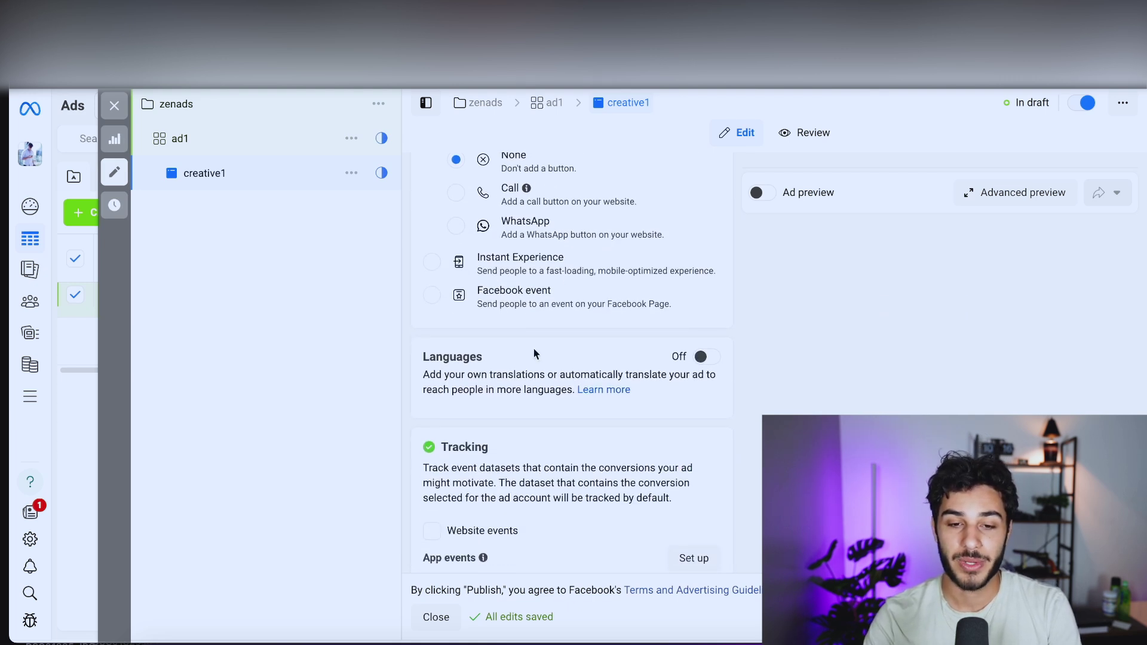
{"action": "scroll", "coordinate": [533, 352], "scroll_direction": "down", "scroll_amount": 3}
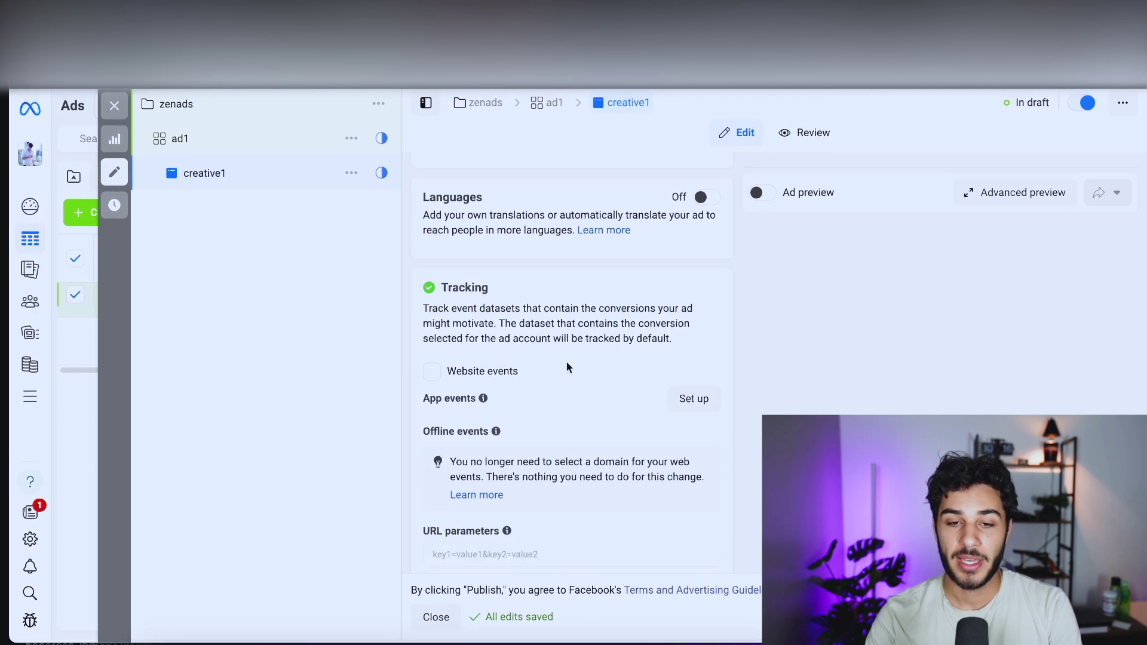
{"action": "left_click", "coordinate": [432, 372]}
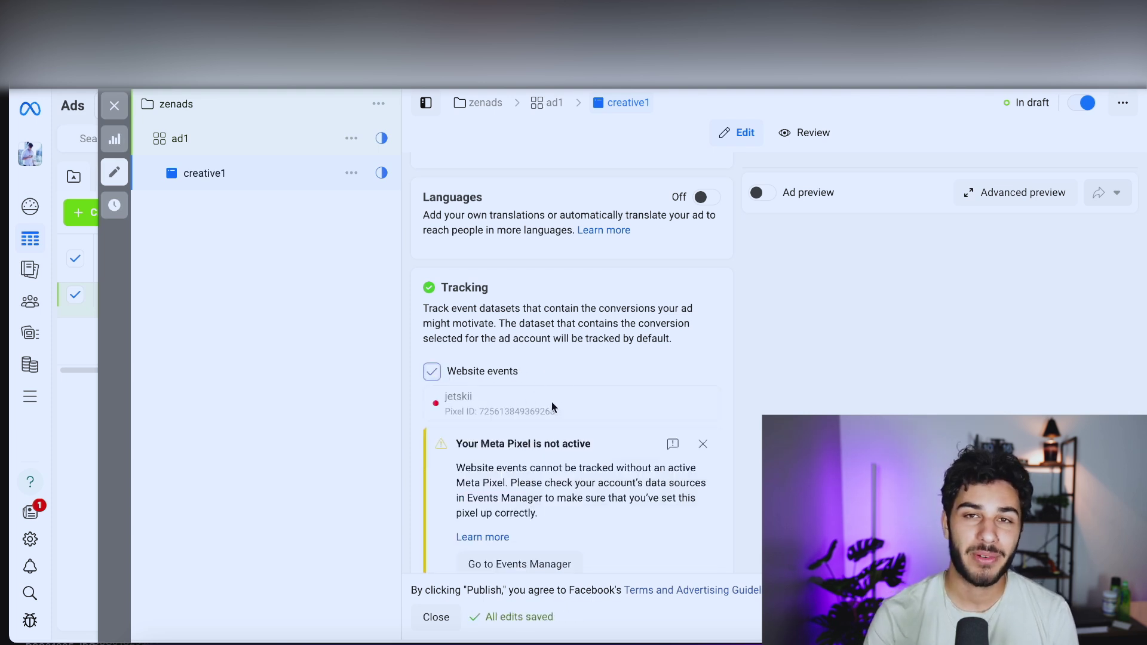
Dismiss the 'Your Meta Pixel is not active' warning.
{"action": "scroll", "coordinate": [574, 392], "scroll_direction": "down", "scroll_amount": 1}
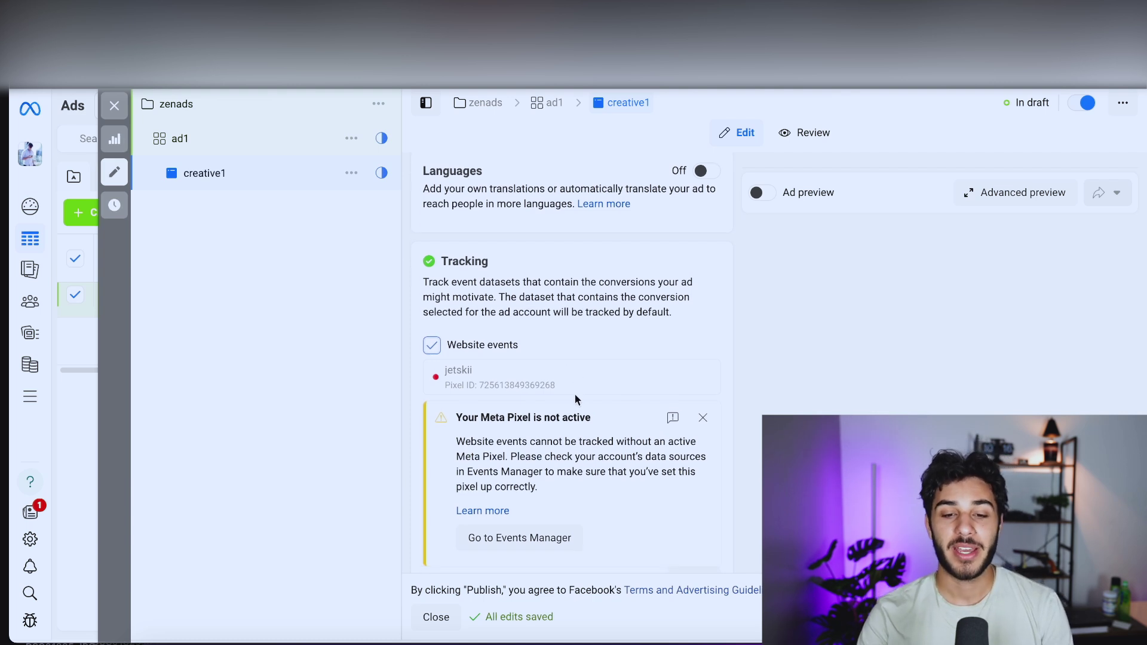
{"action": "left_click", "coordinate": [703, 417]}
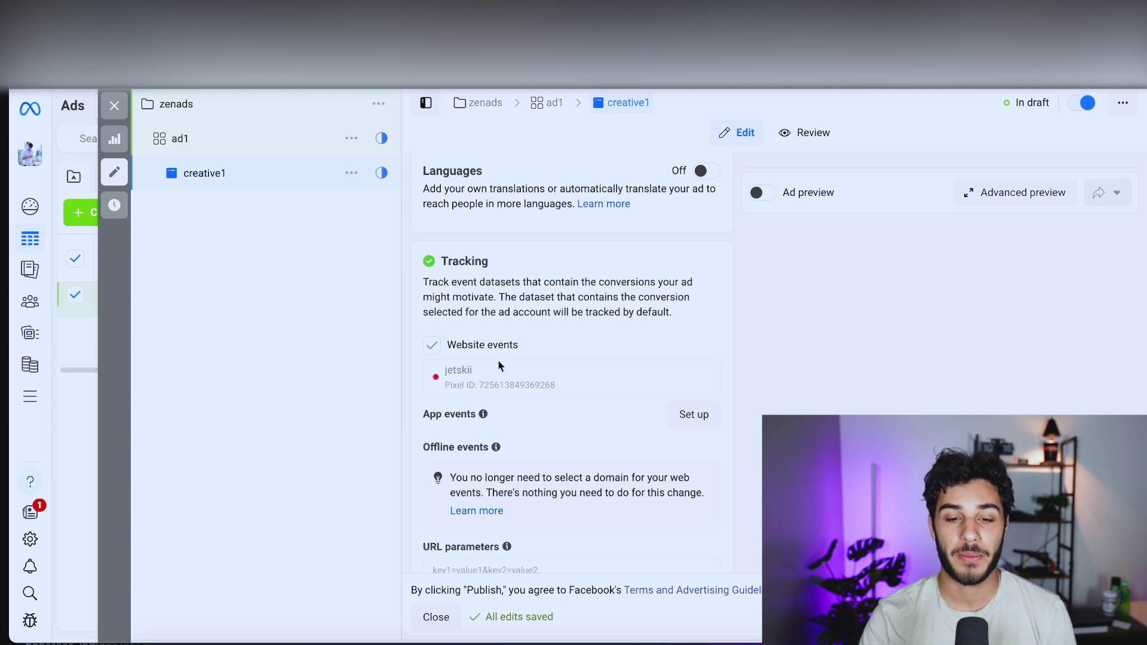
{"action": "scroll", "coordinate": [500, 366], "scroll_direction": "down", "scroll_amount": 2}
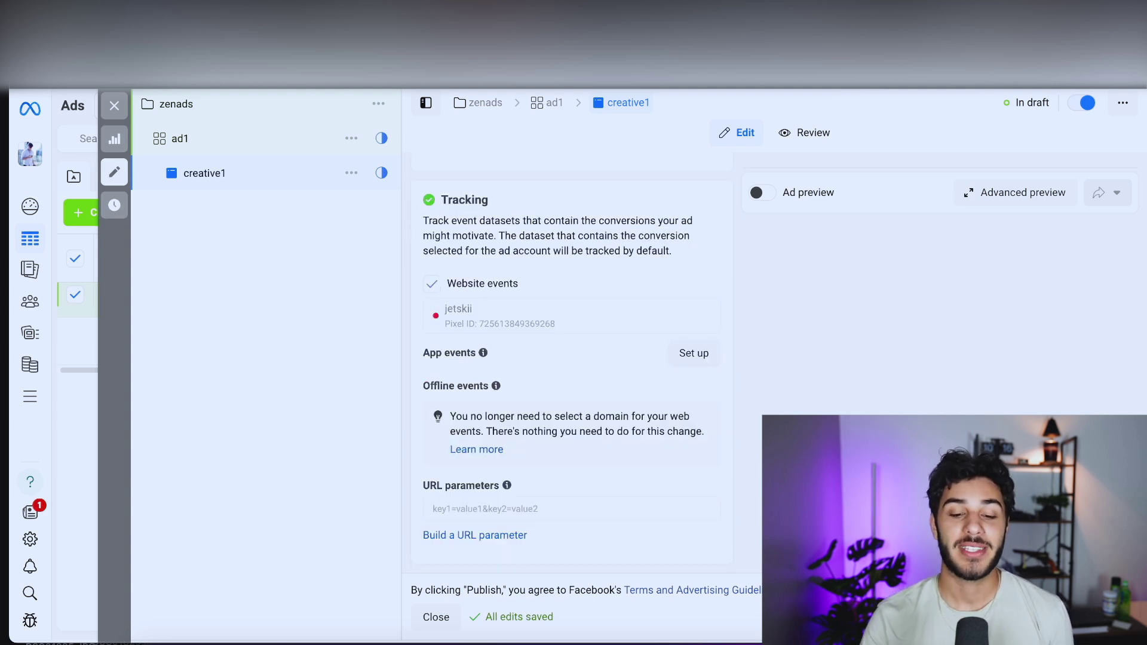